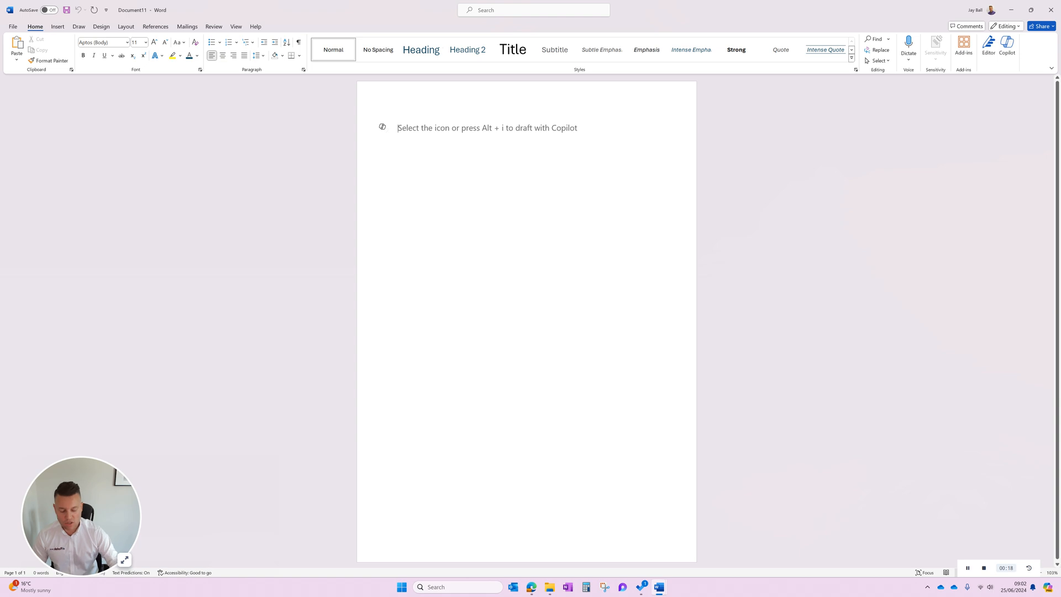
{"action": "key", "text": "Return"}
{"action": "key", "text": "Return"}
{"action": "key", "text": "Return"}
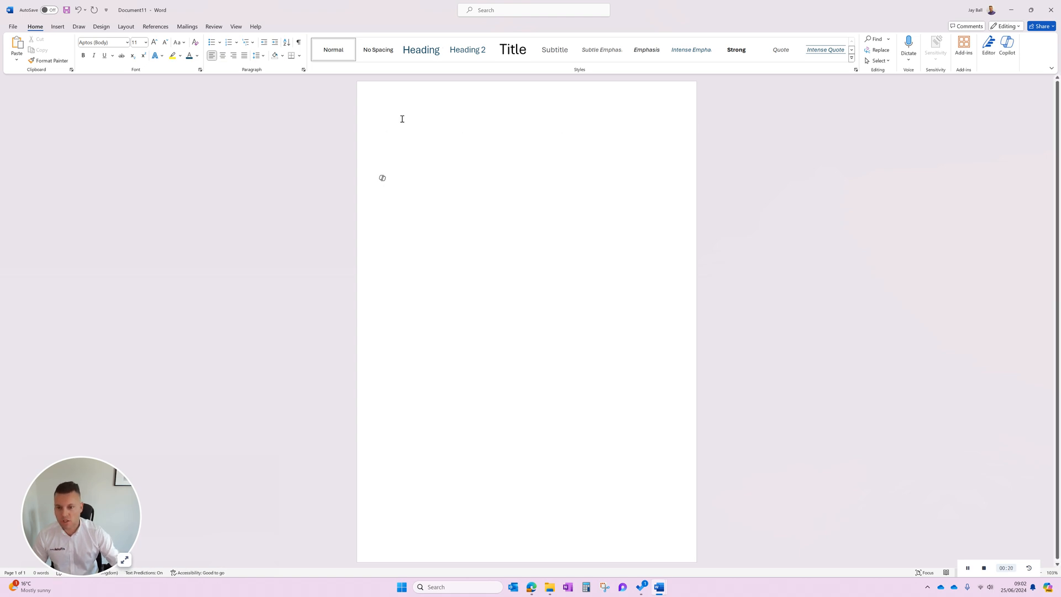
{"action": "key", "text": "BackSpace"}
{"action": "key", "text": "BackSpace"}
{"action": "key", "text": "BackSpace"}
Have Copilot draft a short blog on how to build a computer within 3 easy steps, referencing HP enterprise and contacting Flotek Group for any issues.
{"action": "left_click", "coordinate": [381, 133]}
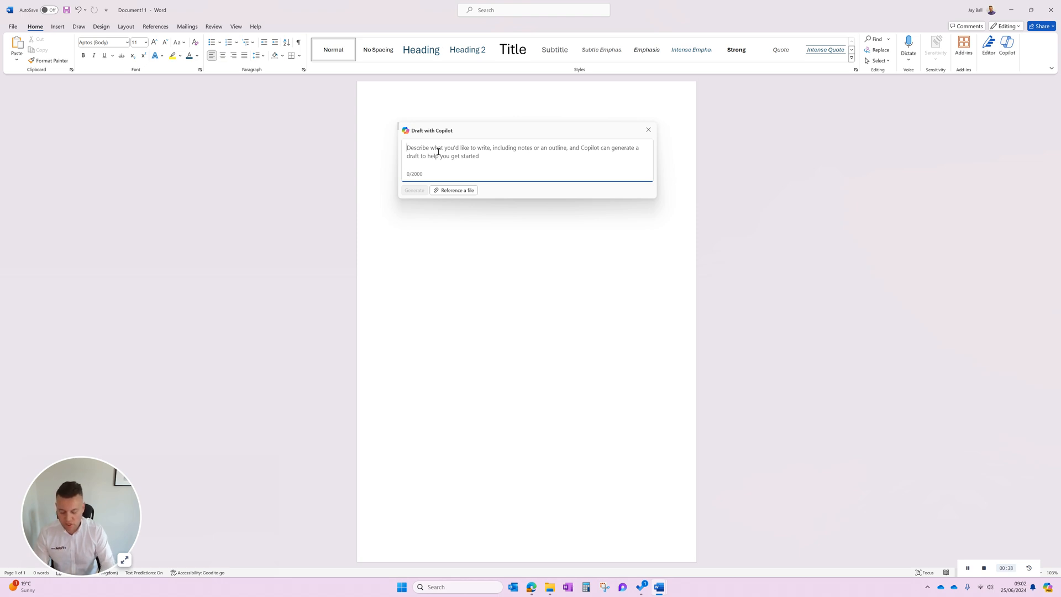
{"action": "type", "text": "Write a short bl"}
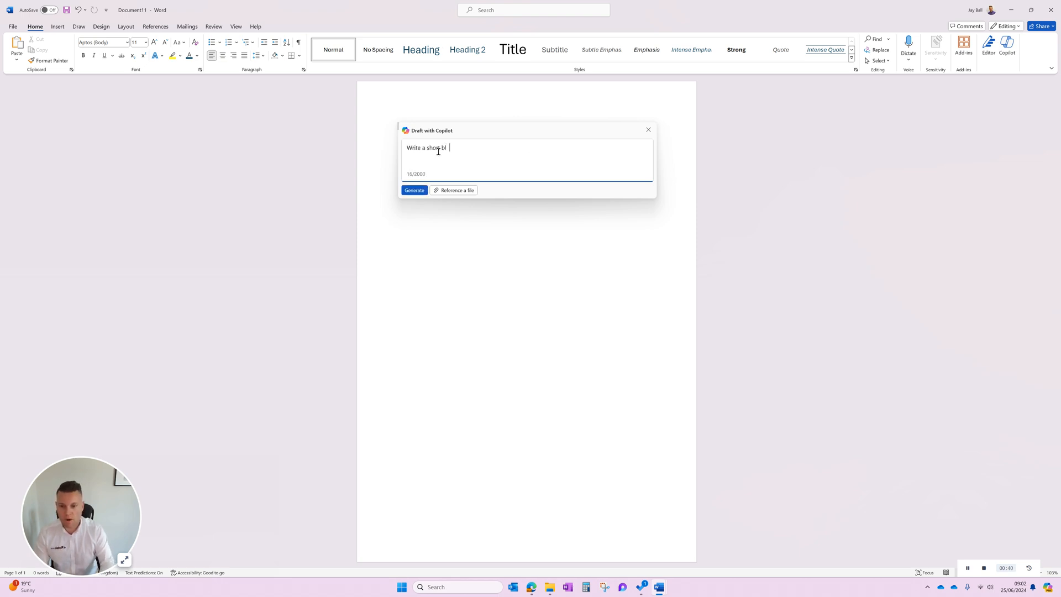
{"action": "type", "text": "og on how to build "}
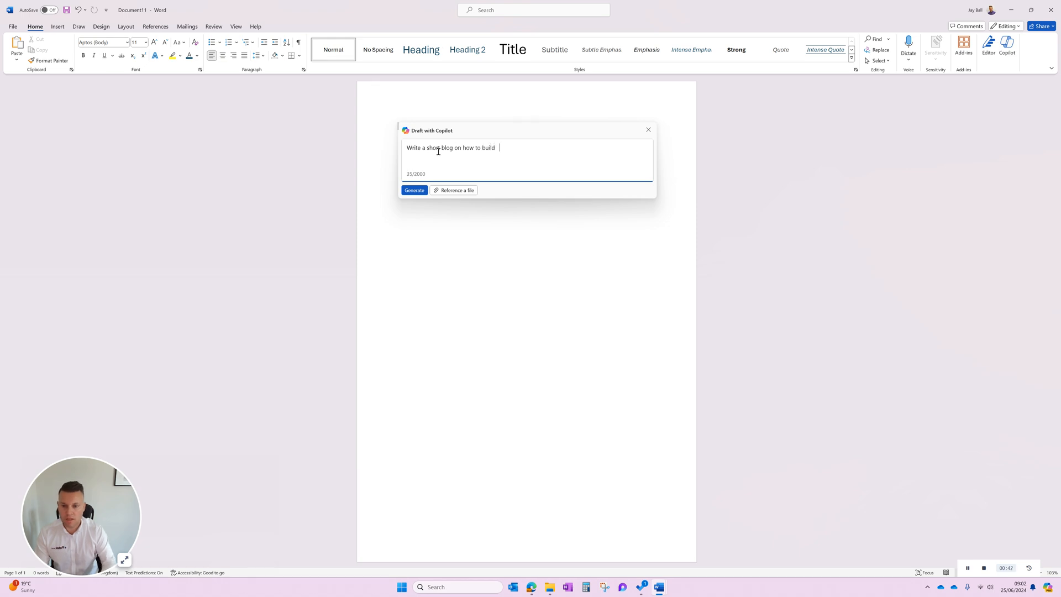
{"action": "type", "text": "a computer within 3 easy steps and refere"}
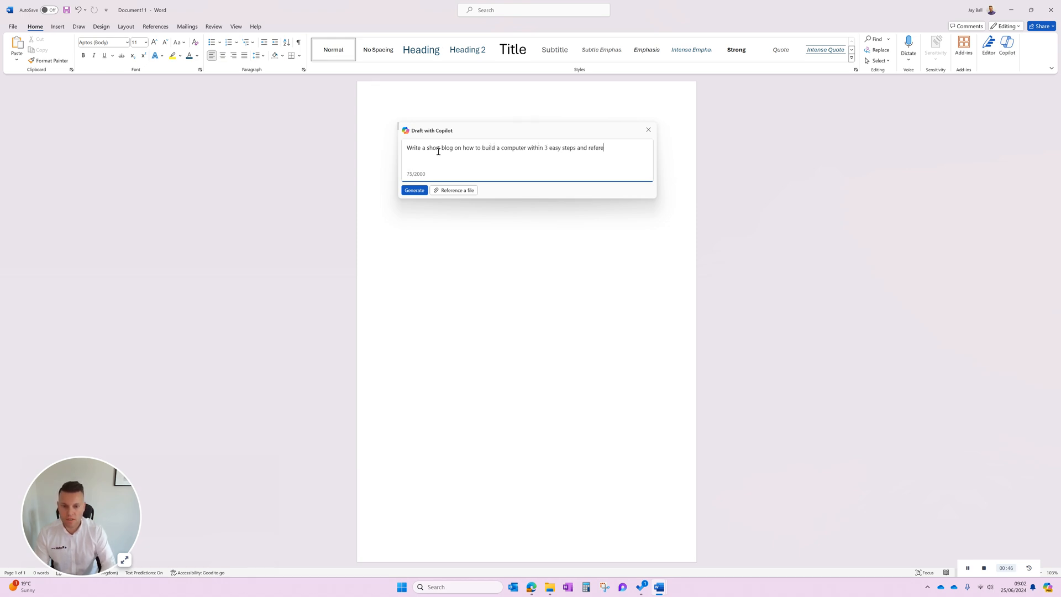
{"action": "type", "text": "nce HP enterprise and to contact Fl"}
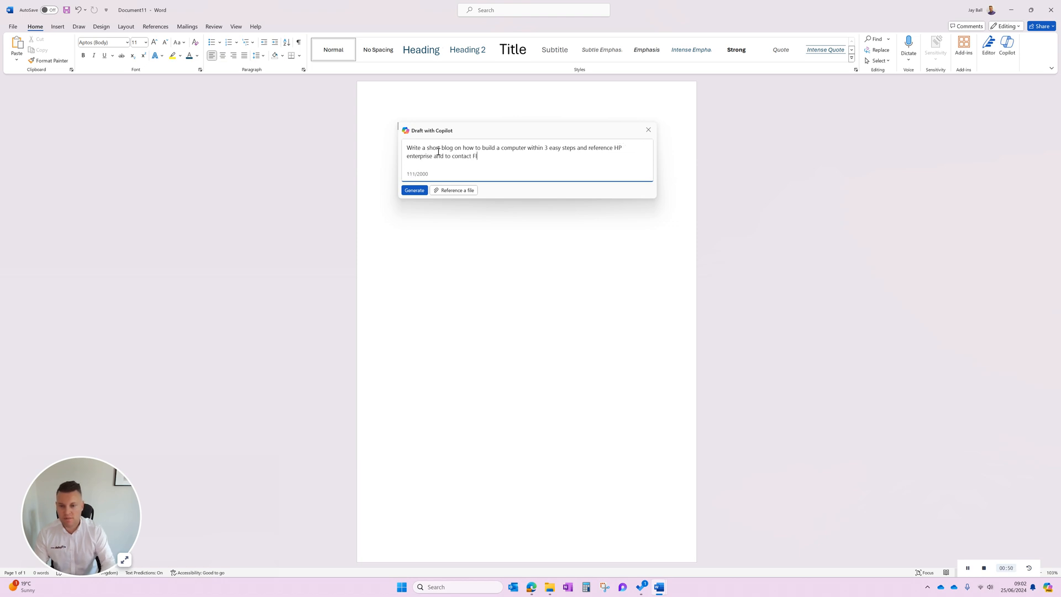
{"action": "type", "text": "otek Group if you have any issues"}
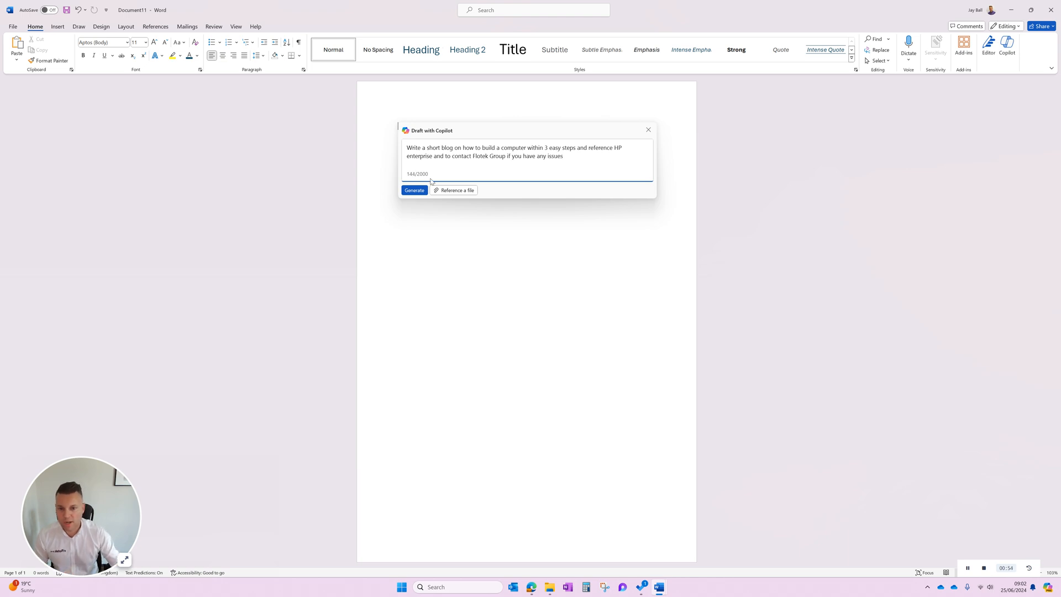
{"action": "left_click", "coordinate": [413, 191]}
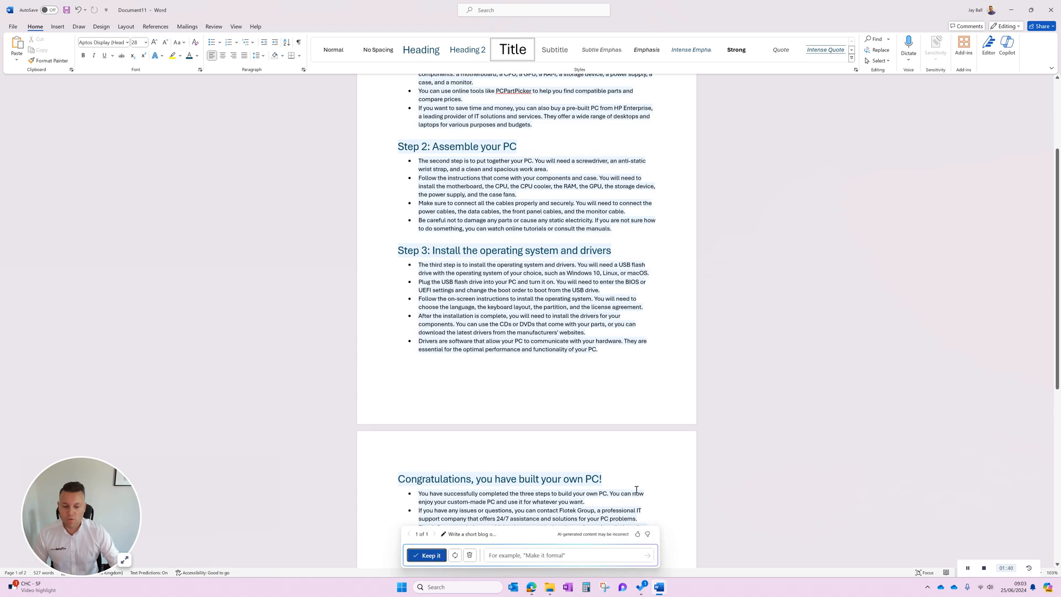
Review the end of the generated draft, keep it, and add an empty line below the closing bullets.
{"action": "scroll", "coordinate": [551, 460], "scroll_direction": "down", "scroll_amount": 5}
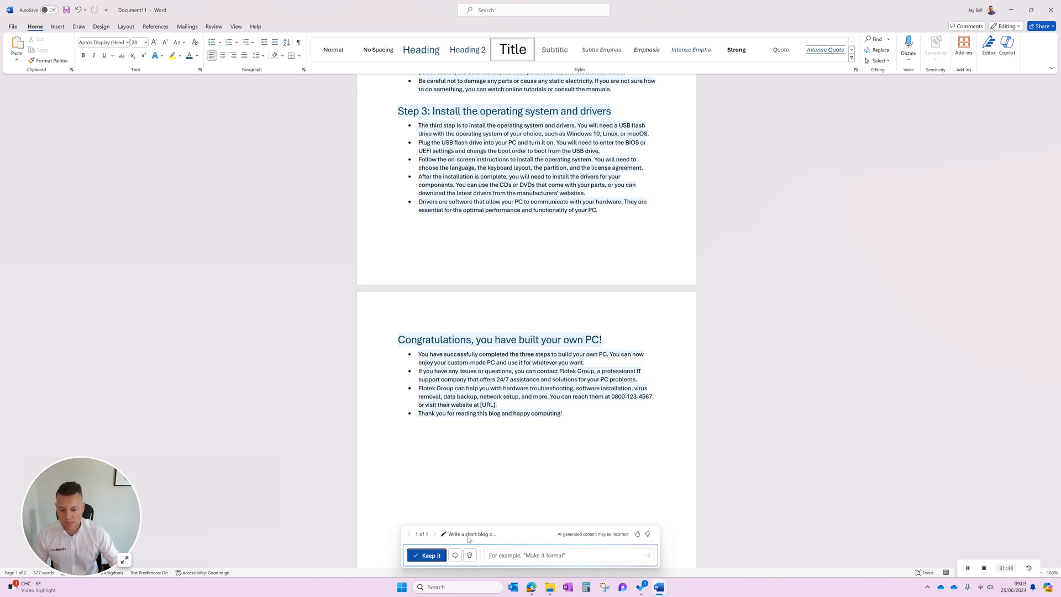
{"action": "left_click_drag", "start_coordinate": [519, 507], "coordinate": [520, 246]}
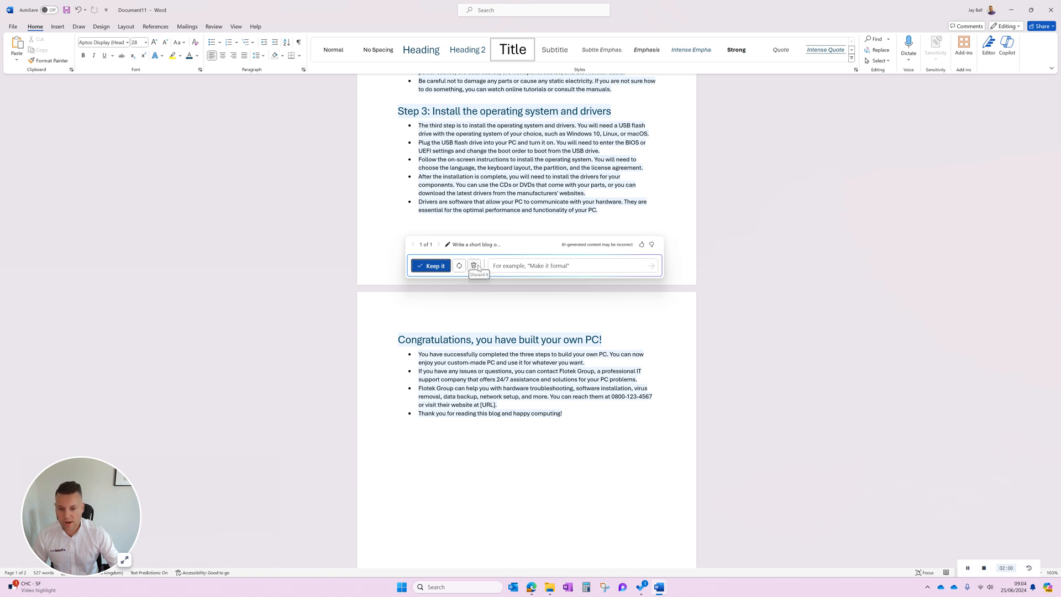
{"action": "left_click", "coordinate": [519, 268]}
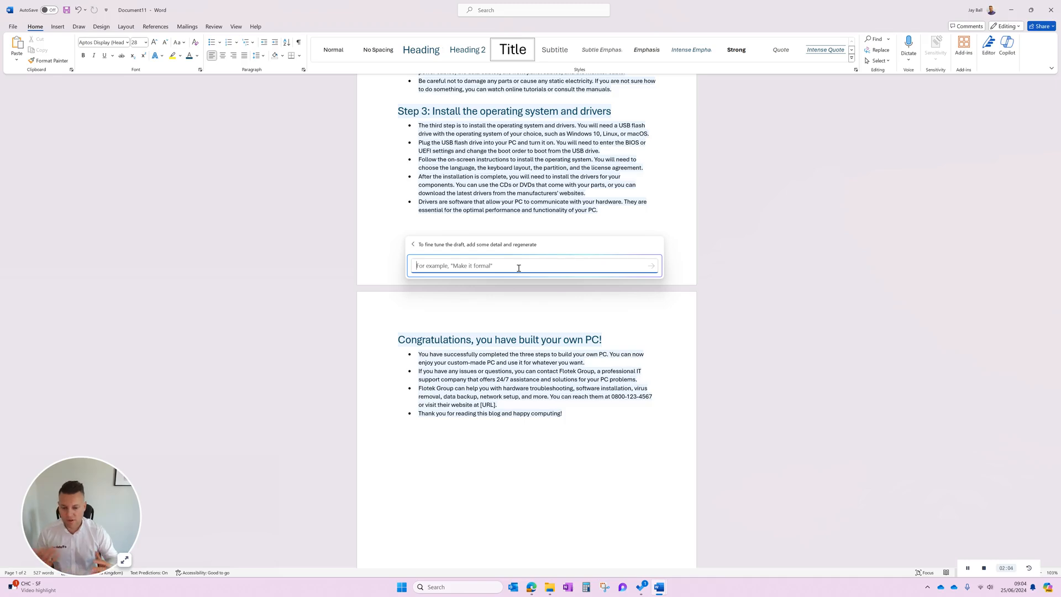
{"action": "left_click", "coordinate": [413, 245]}
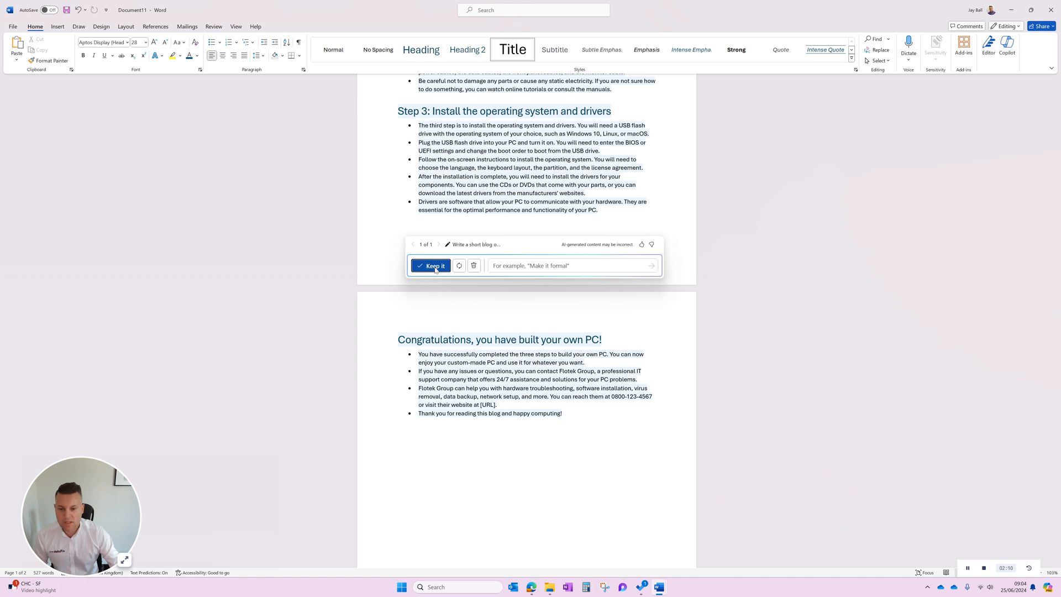
{"action": "left_click", "coordinate": [435, 266]}
{"action": "left_click", "coordinate": [581, 426]}
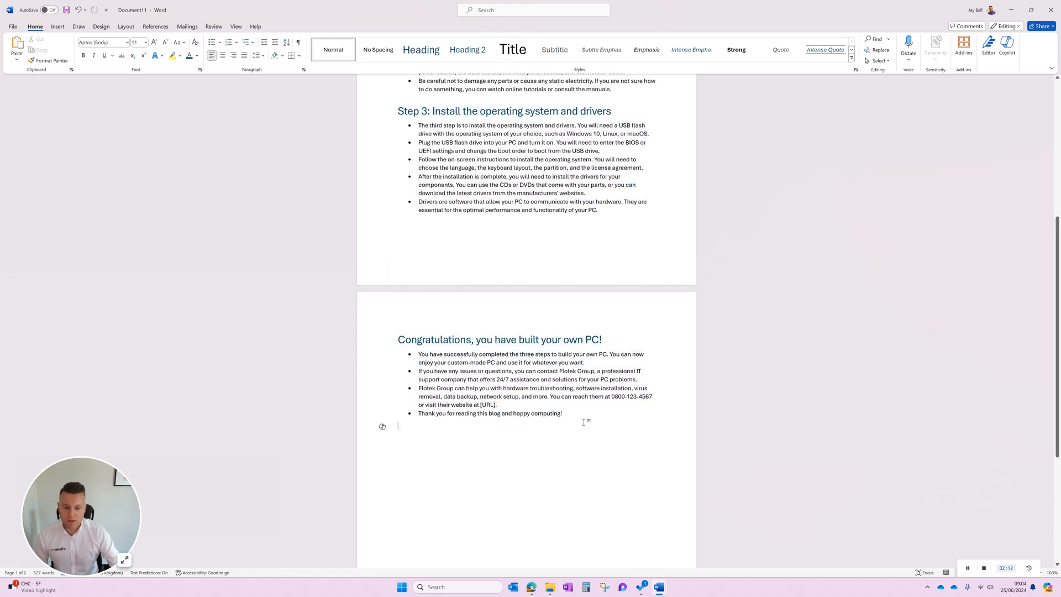
{"action": "key", "text": "Return"}
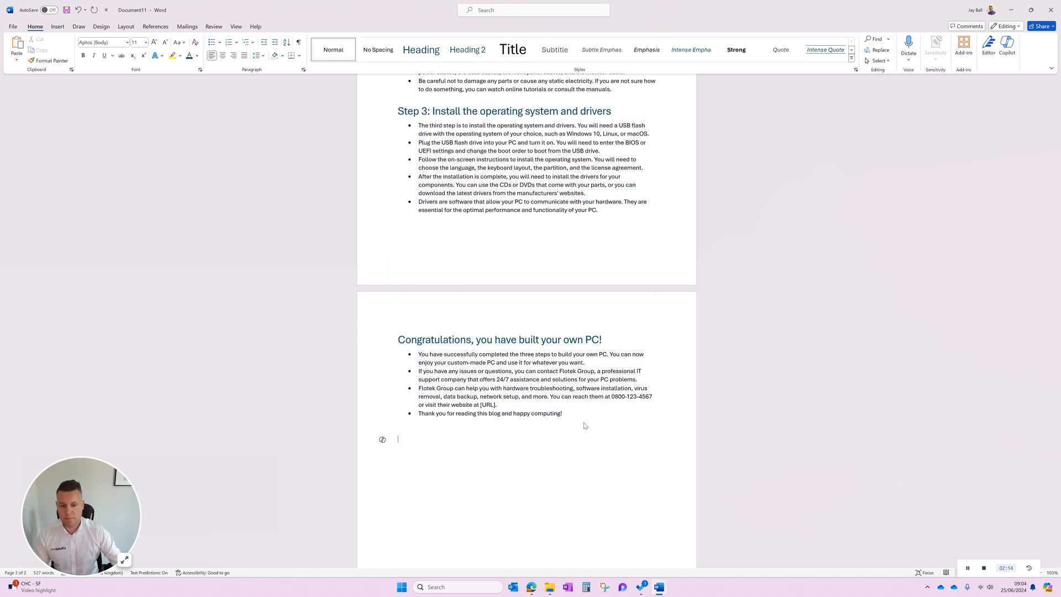
{"action": "left_click_drag", "start_coordinate": [571, 414], "coordinate": [417, 354]}
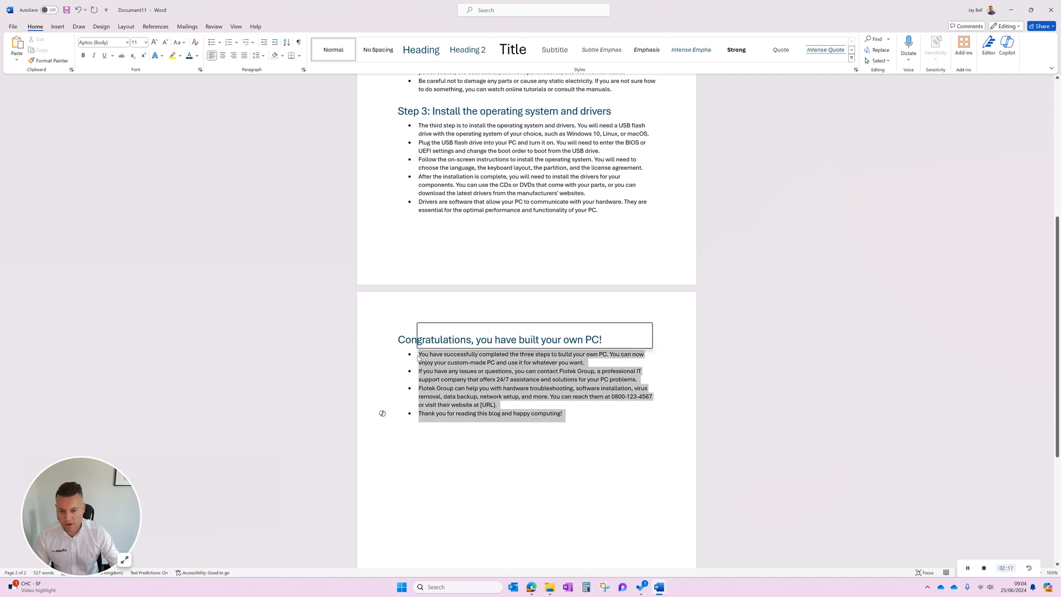
{"action": "left_click", "coordinate": [382, 414]}
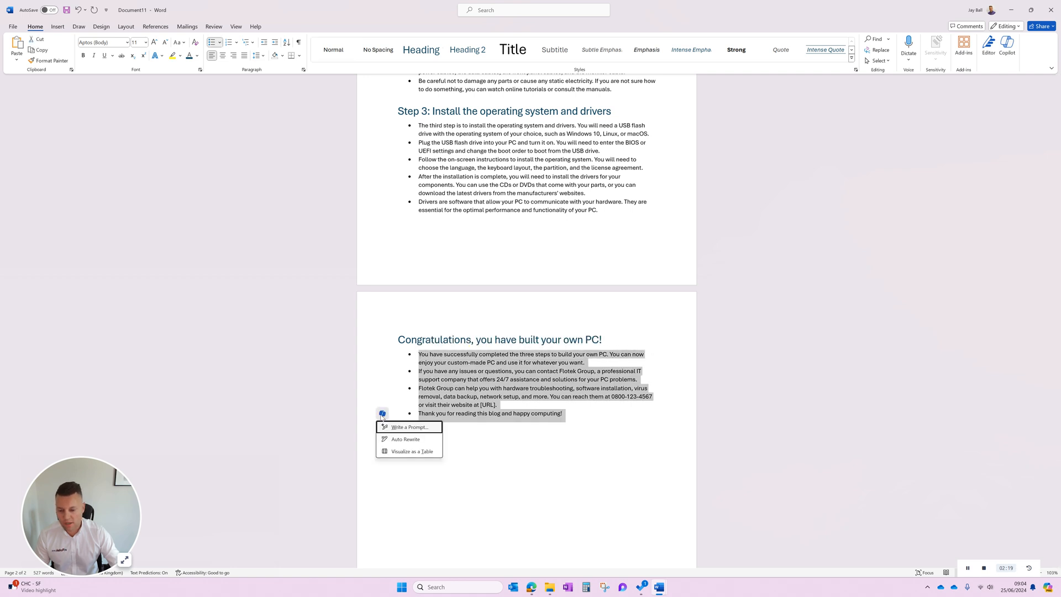
{"action": "left_click", "coordinate": [410, 430]}
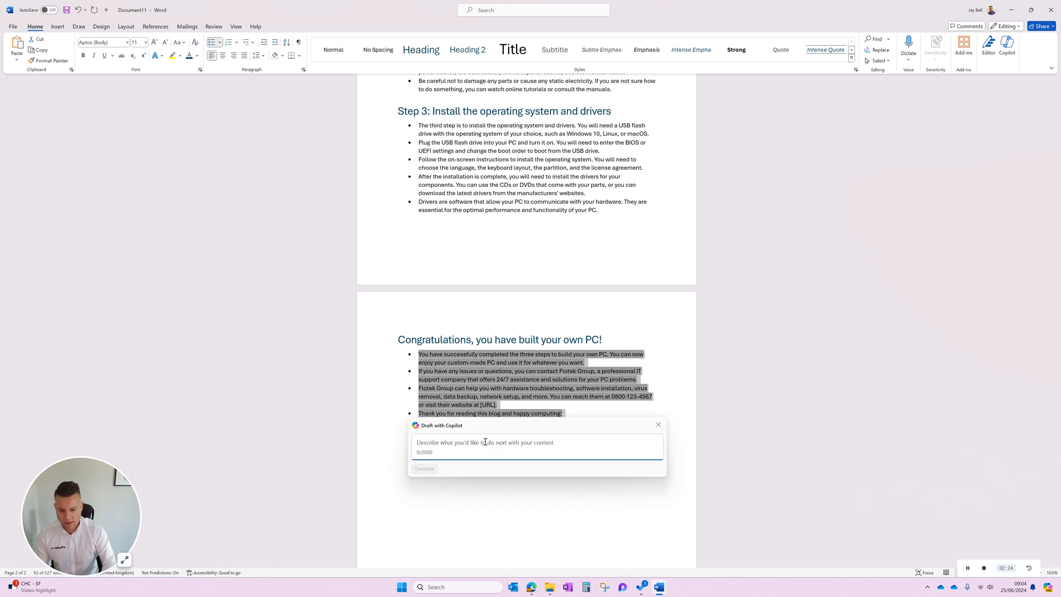
{"action": "type", "text": "Mention flotek "}
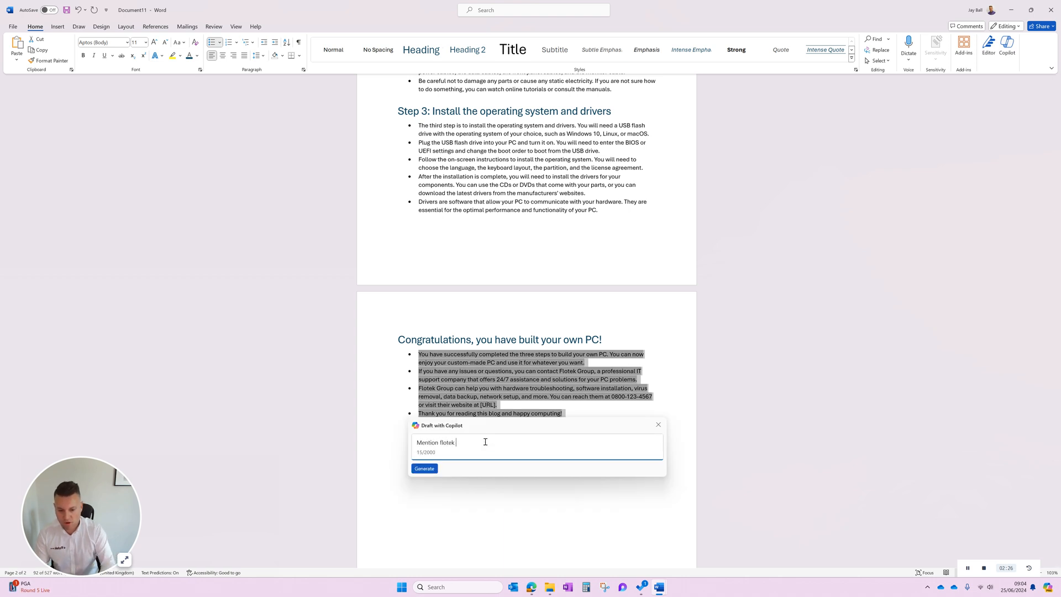
{"action": "type", "text": "group and our website call to action "}
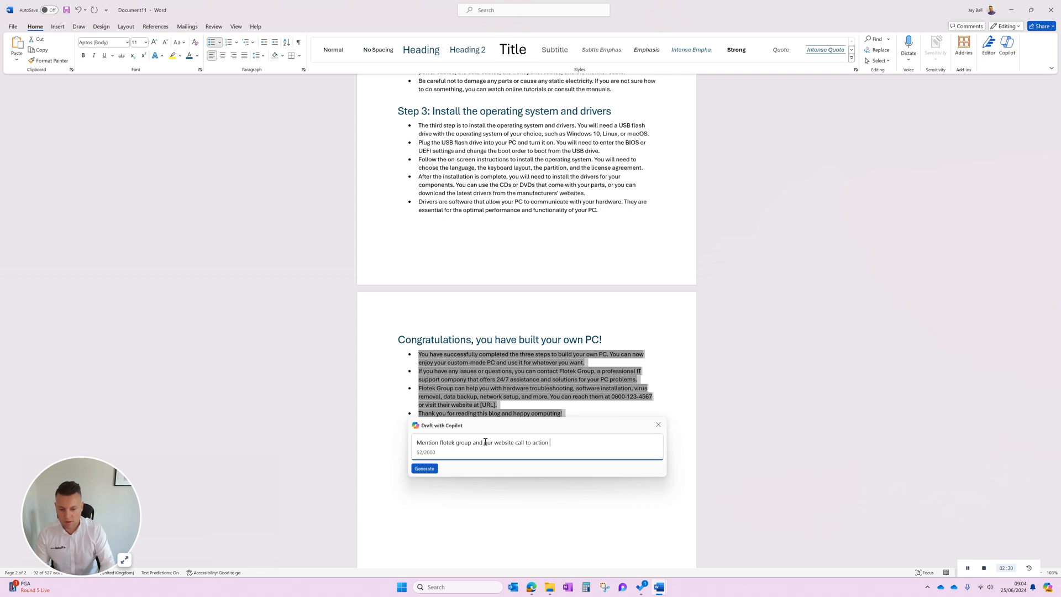
{"action": "type", "text": "of www.flotek.io"}
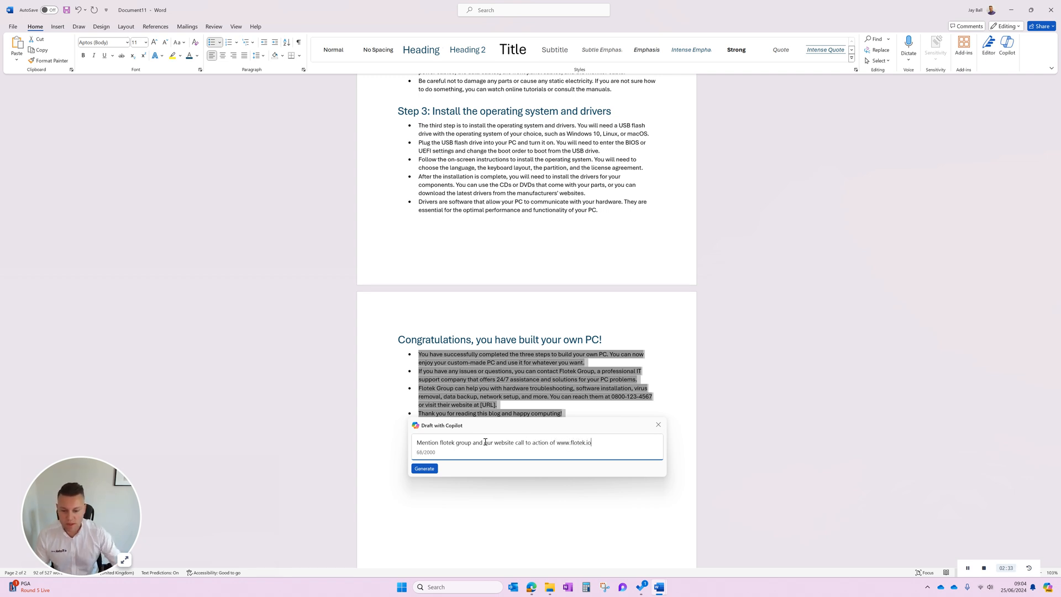
{"action": "left_click", "coordinate": [423, 468]}
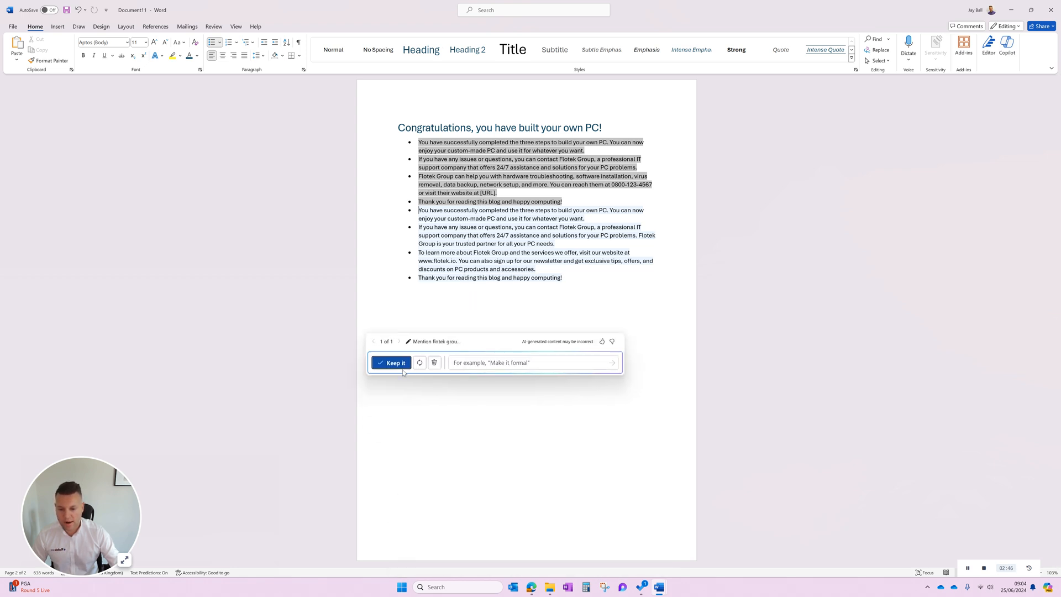
{"action": "left_click", "coordinate": [397, 363]}
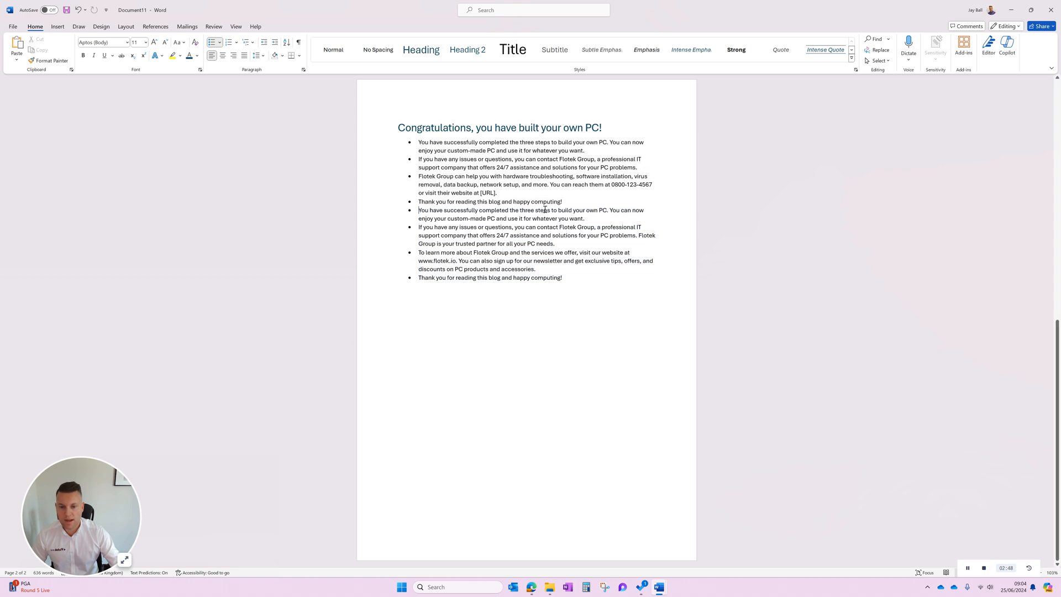
Delete the original four bullets under the Congratulations heading, leaving only the rewritten ones.
{"action": "left_click_drag", "start_coordinate": [567, 201], "coordinate": [419, 143]}
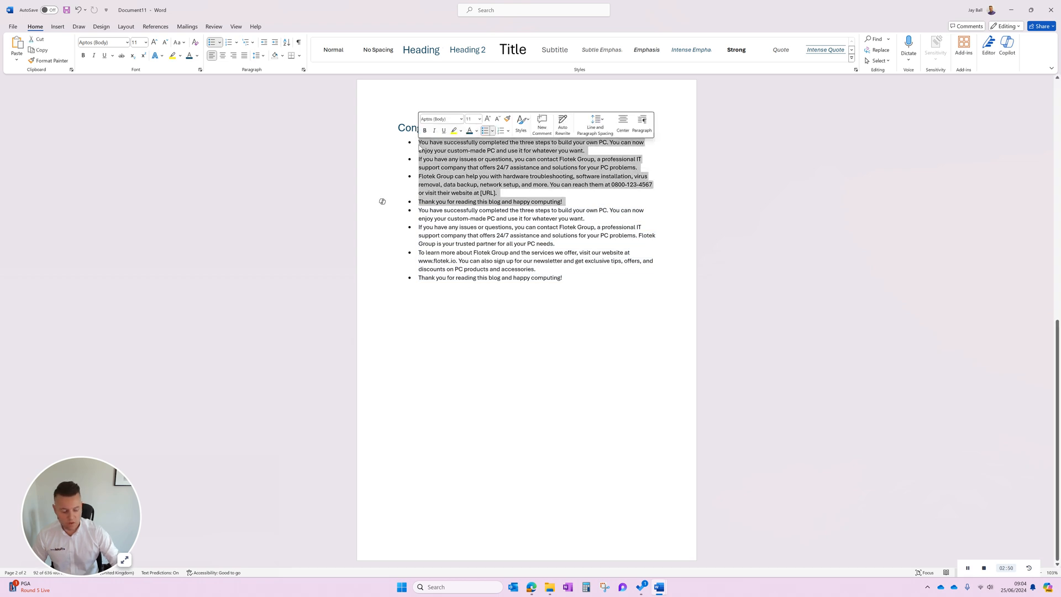
{"action": "key", "text": "Delete"}
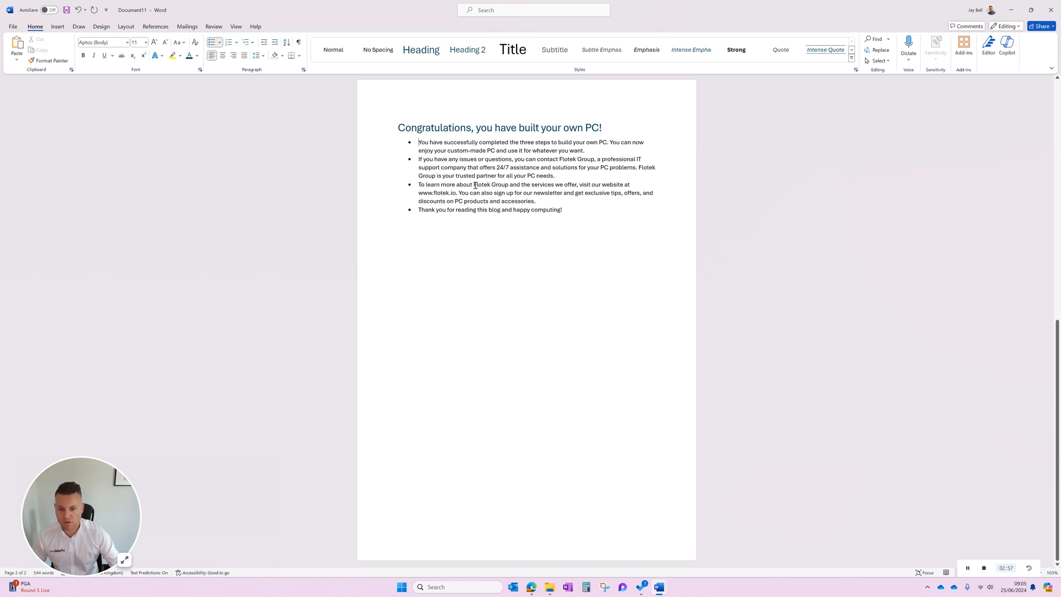
{"action": "left_click_drag", "start_coordinate": [473, 185], "coordinate": [509, 185]}
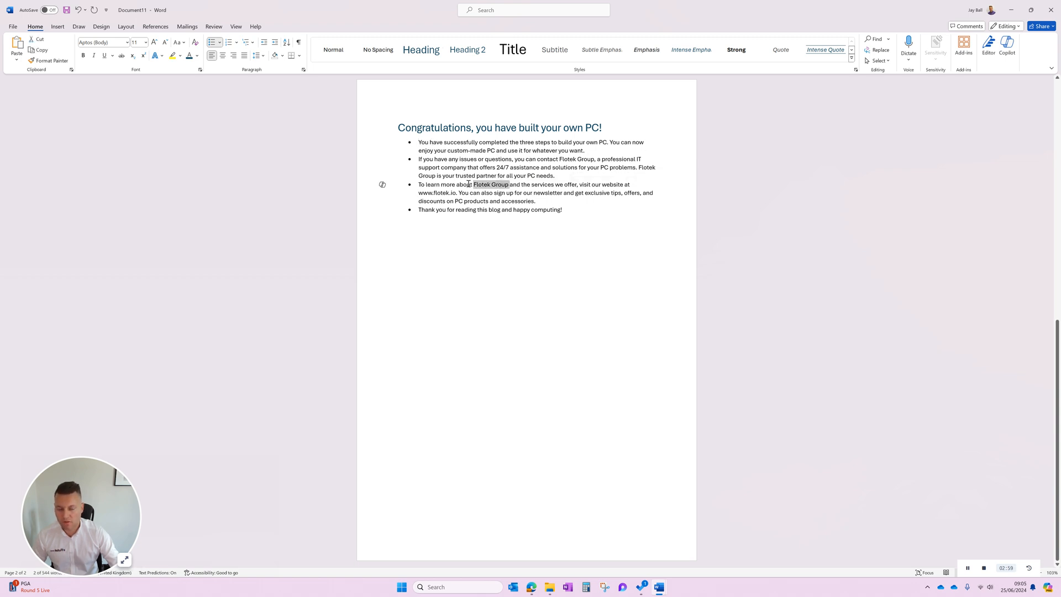
End the bulleted list after the "happy computing!" line and start a plain paragraph below it.
{"action": "left_click", "coordinate": [584, 212]}
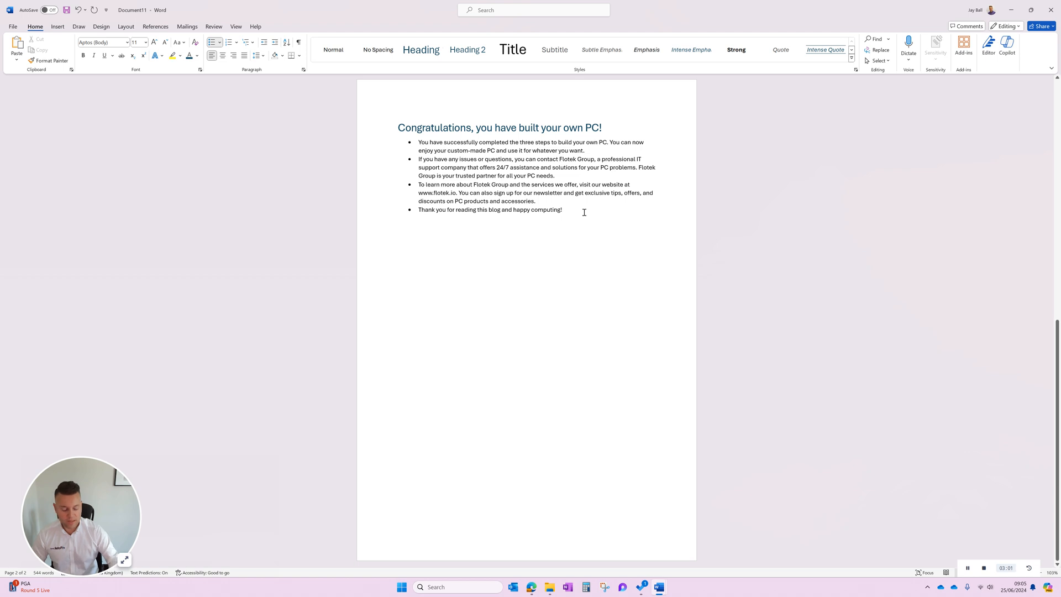
{"action": "key", "text": "Return"}
{"action": "key", "text": "Return"}
{"action": "key", "text": "Return"}
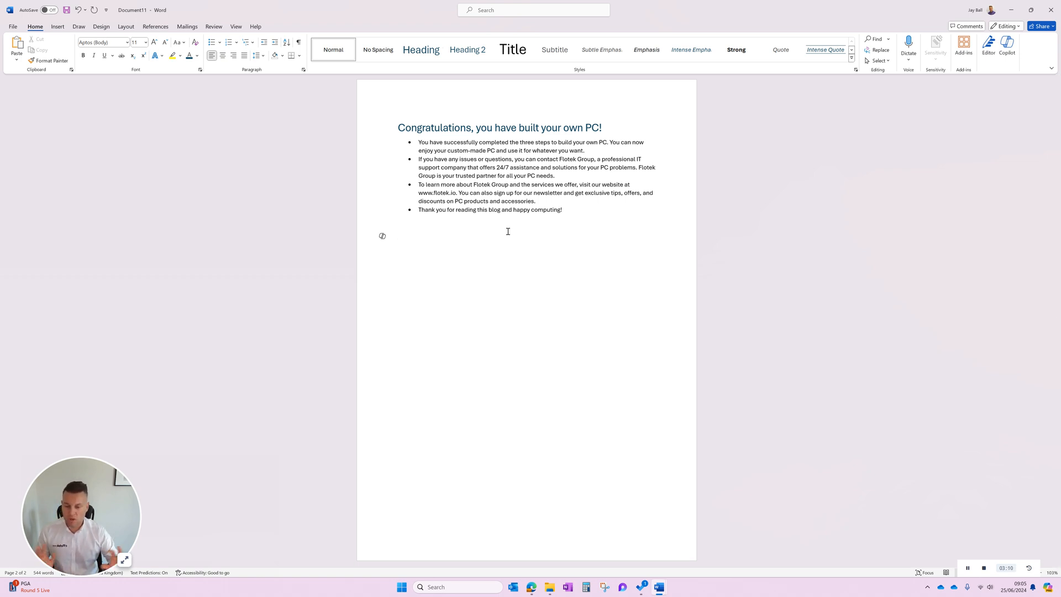
Generate a Copilot draft below the closing bullets with "Add in the minimum spec of the pc requirements with a header and utilise this document", referencing ZONE PC information.docx.
{"action": "left_click", "coordinate": [383, 237]}
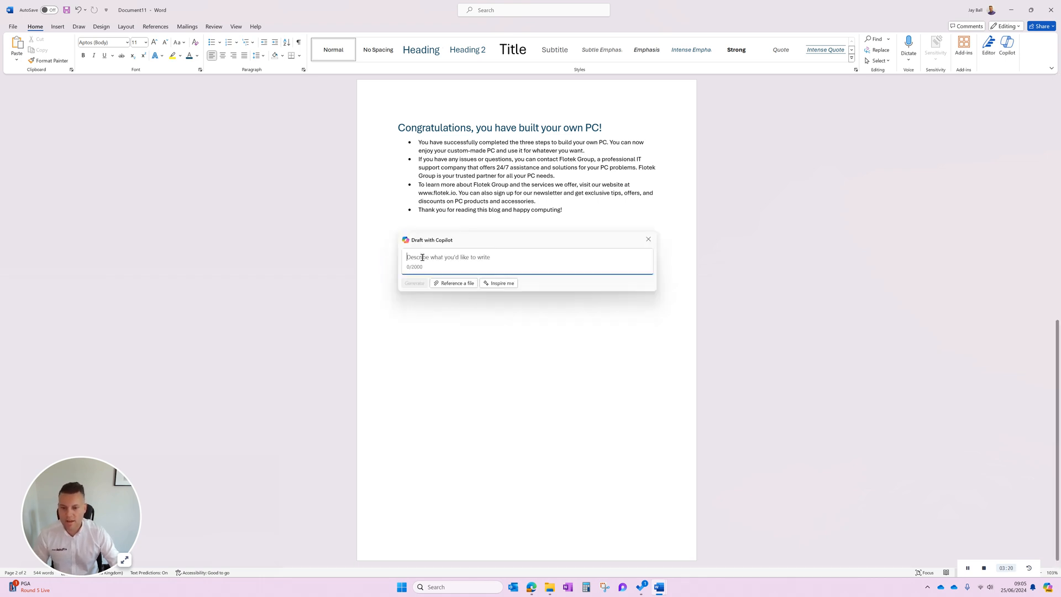
{"action": "type", "text": "Add in t"}
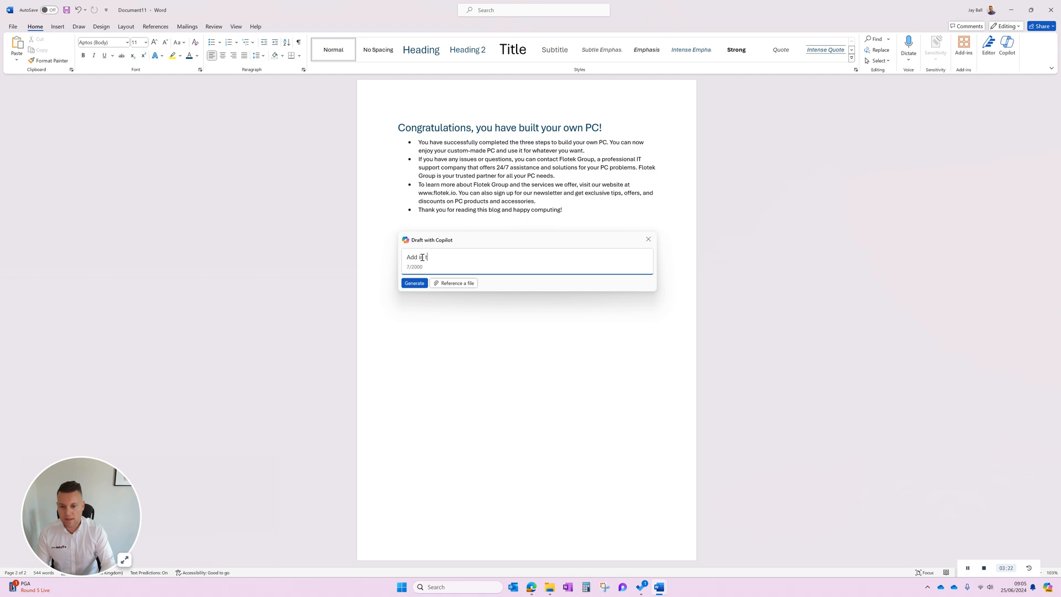
{"action": "type", "text": "he minimu"}
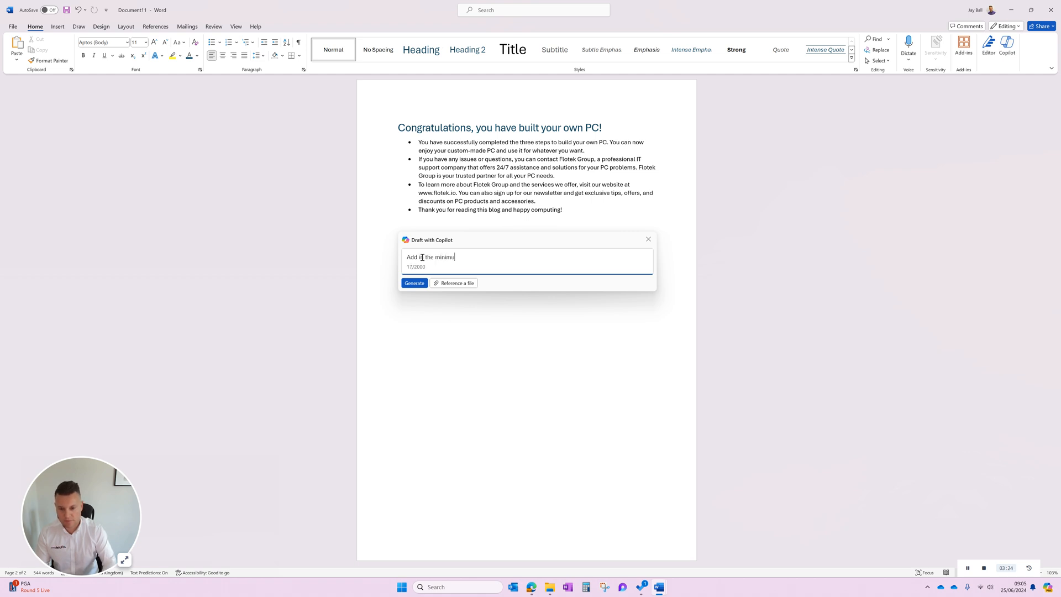
{"action": "type", "text": "m spec of the"}
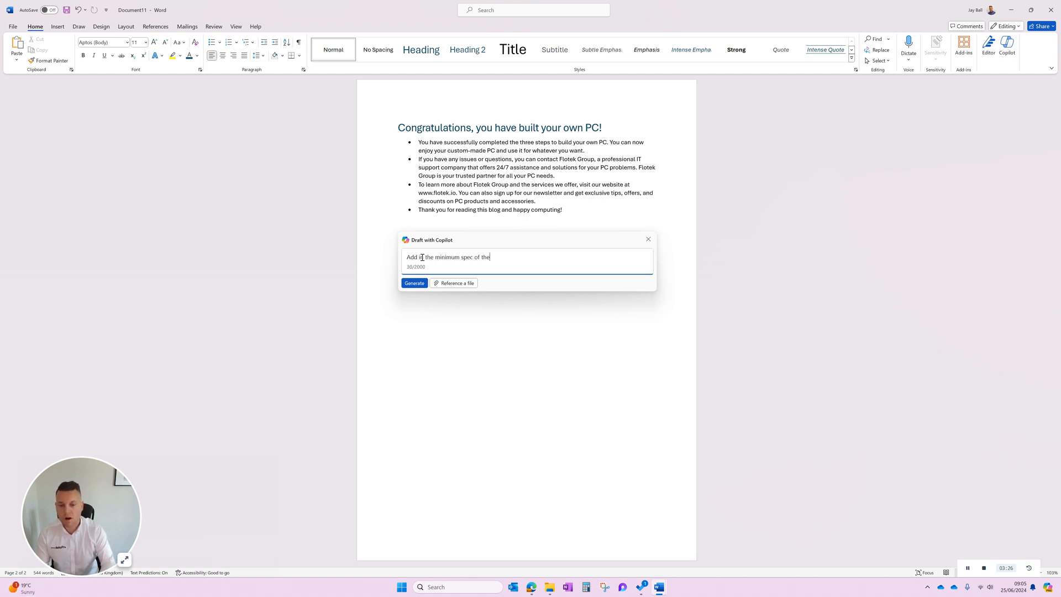
{"action": "type", "text": " pc requirements with a header"}
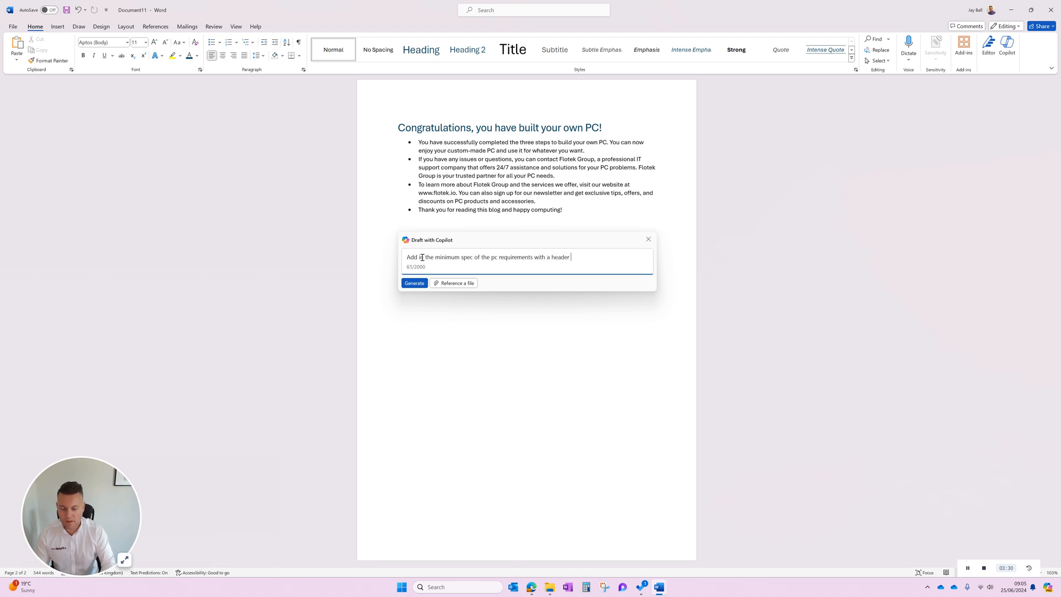
{"action": "type", "text": " and utilise this document"}
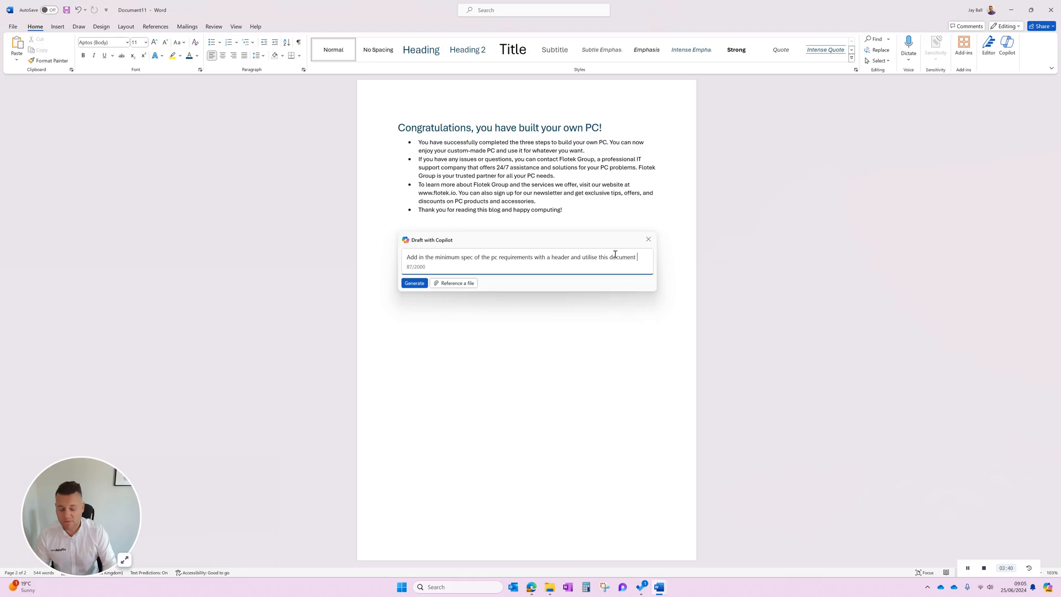
{"action": "type", "text": "/z"}
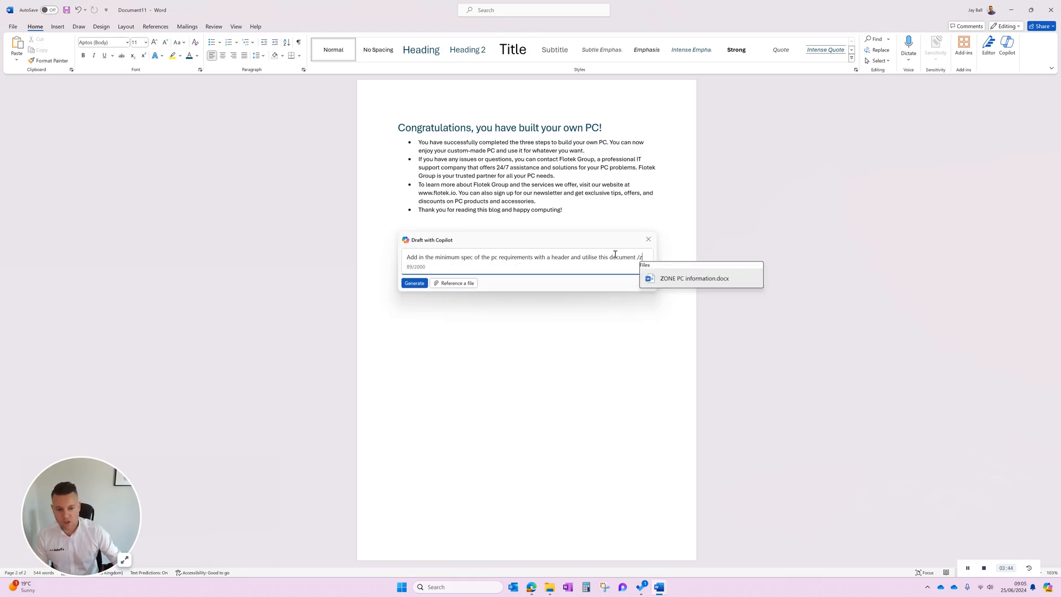
{"action": "left_click", "coordinate": [683, 280]}
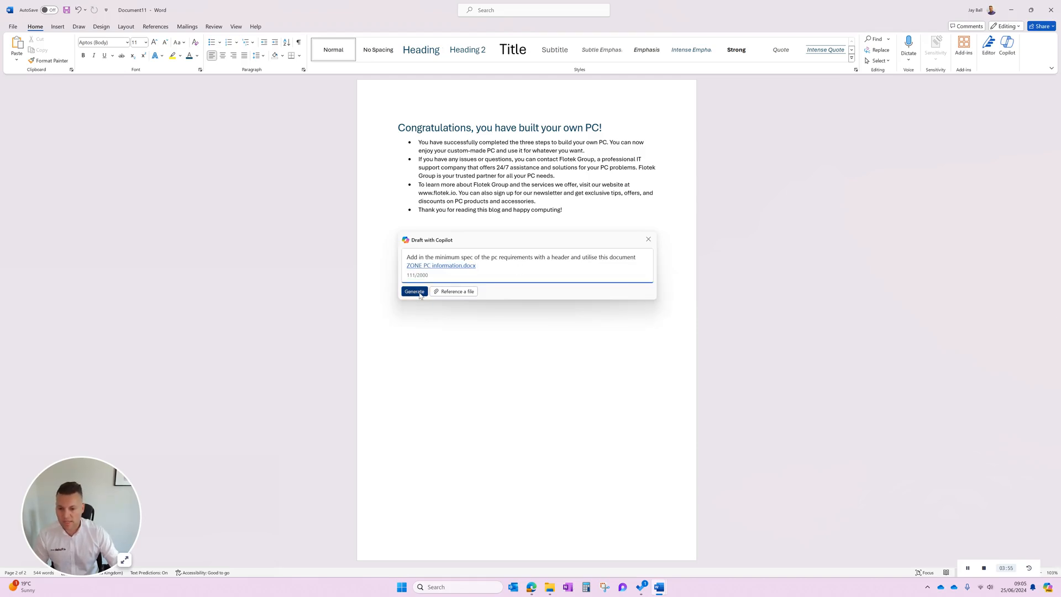
{"action": "left_click", "coordinate": [415, 292]}
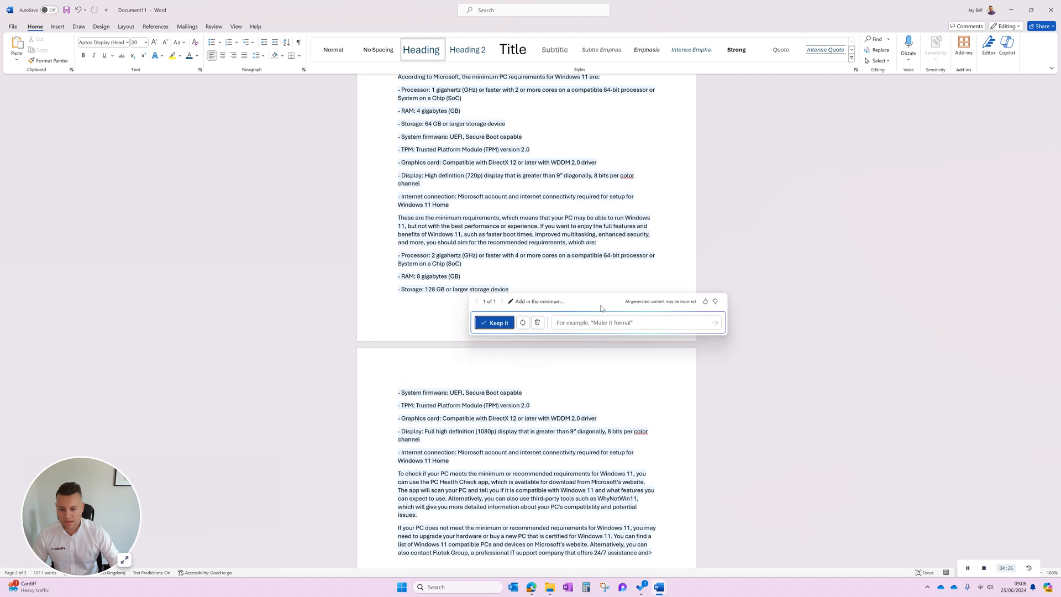
Have Copilot regenerate the minimum requirements draft with the instruction "Make it more of a table".
{"action": "left_click", "coordinate": [601, 323]}
{"action": "type", "text": "mak"}
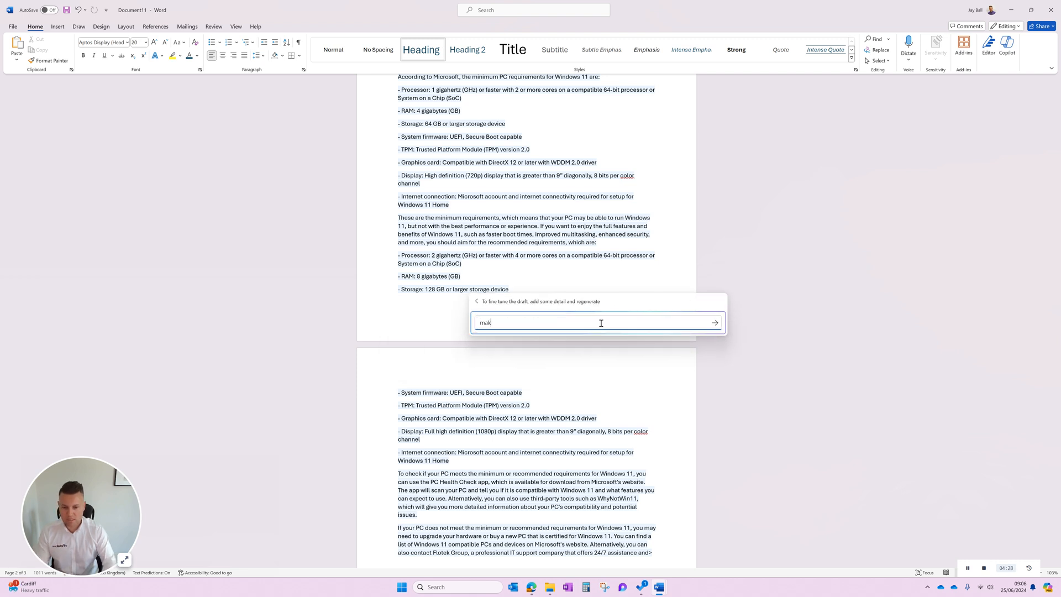
{"action": "type", "text": "e it more of a table"}
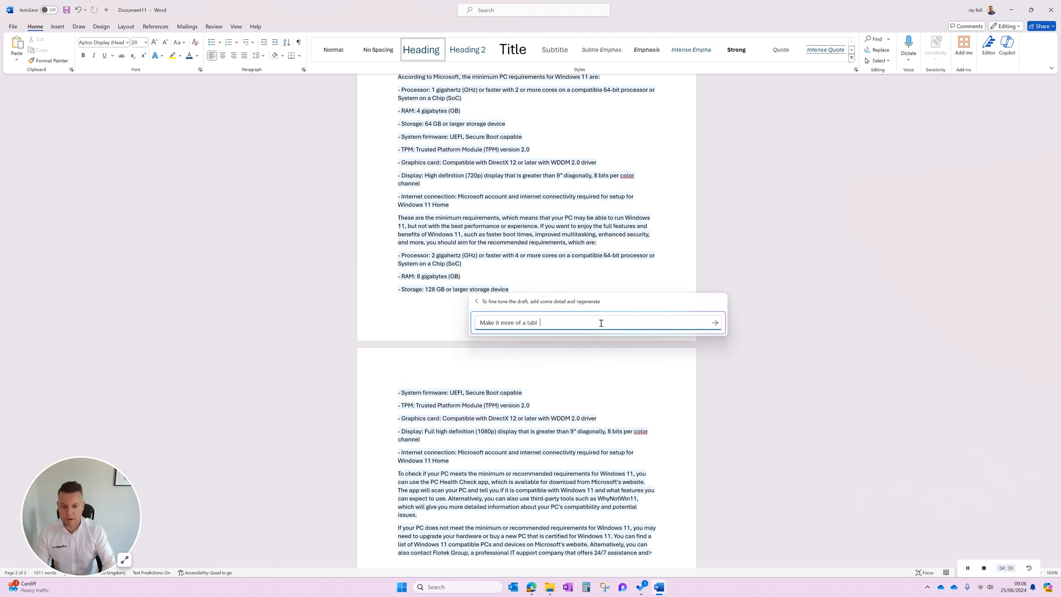
{"action": "key", "text": "shift+Return"}
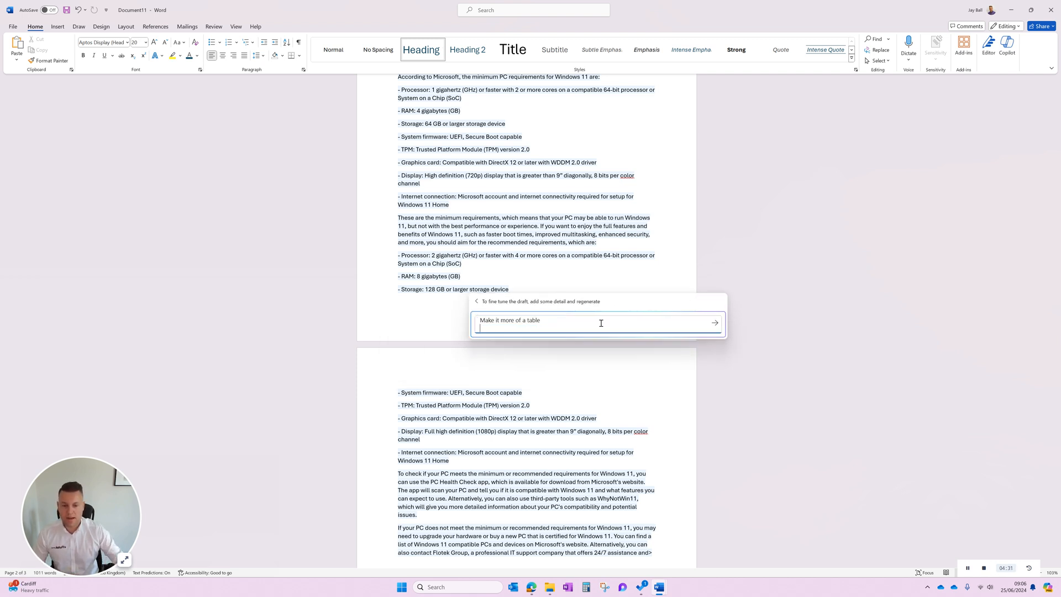
{"action": "left_click", "coordinate": [714, 322]}
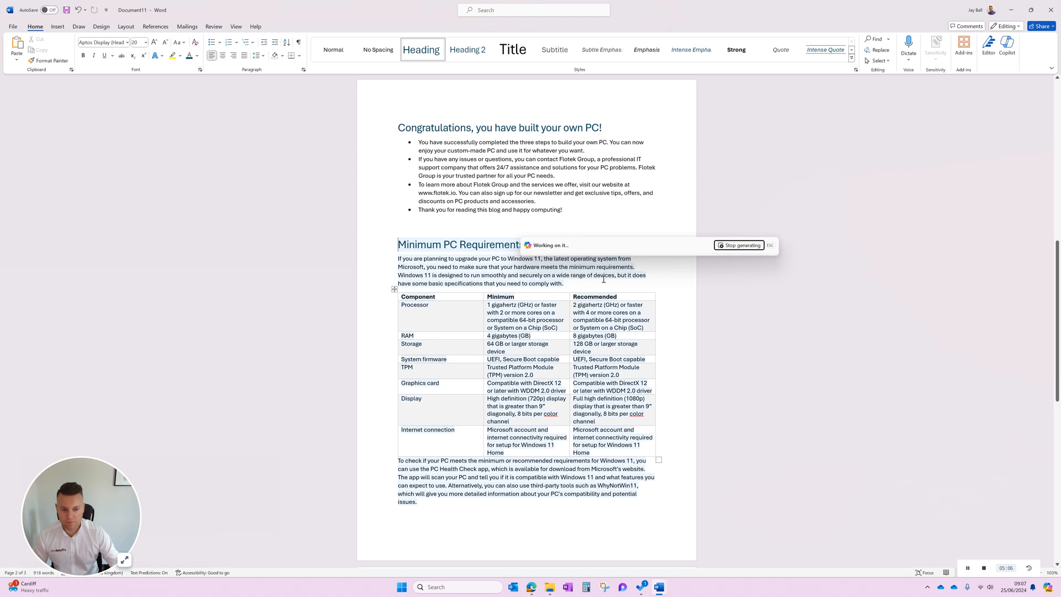
Compare the table version of the requirements draft with the earlier list version, and keep the table version.
{"action": "left_click_drag", "start_coordinate": [531, 525], "coordinate": [624, 272]}
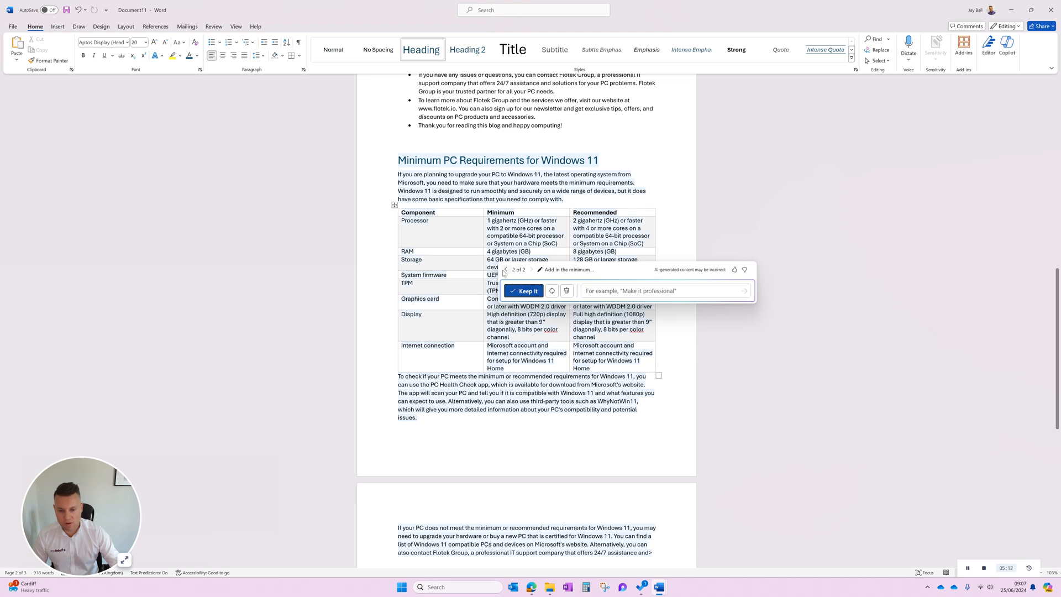
{"action": "left_click", "coordinate": [507, 270]}
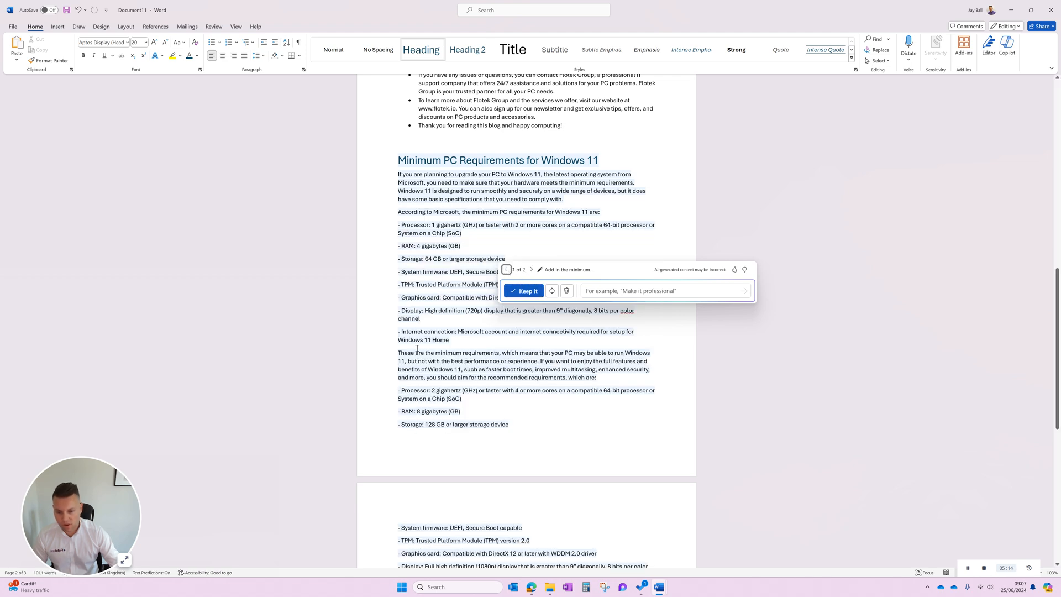
{"action": "left_click", "coordinate": [533, 271]}
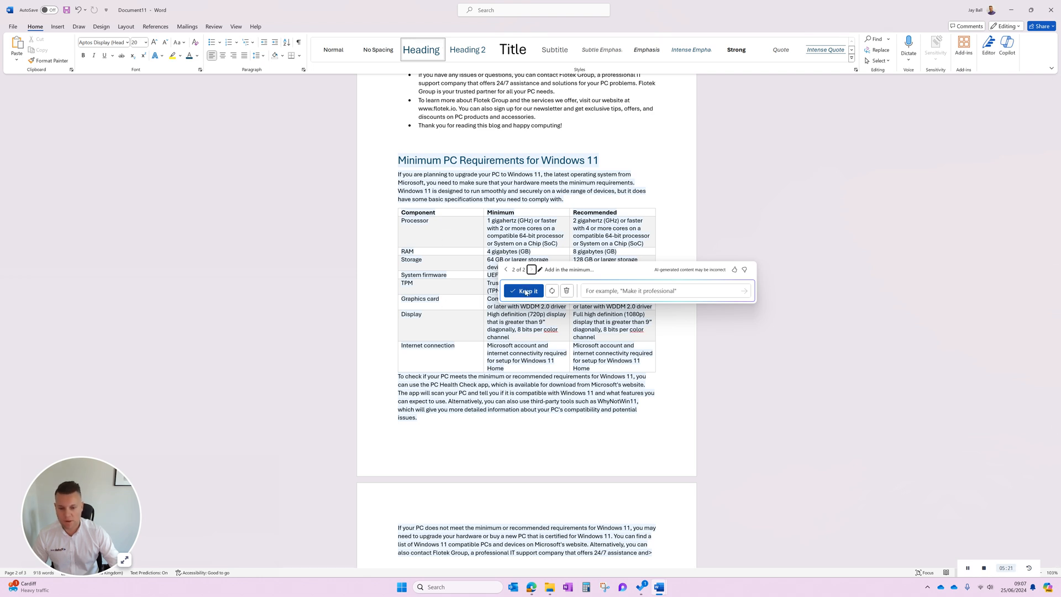
{"action": "left_click", "coordinate": [525, 291]}
Change the font colour of the requirements table's header row to the dark blue of the headings.
{"action": "scroll", "coordinate": [570, 254], "scroll_direction": "up", "scroll_amount": 2}
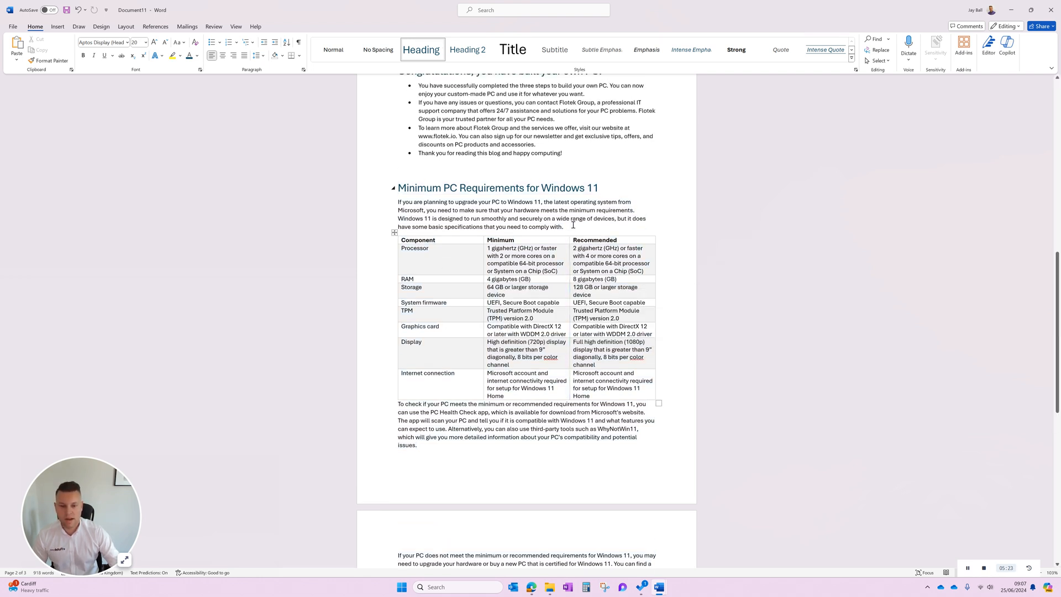
{"action": "left_click", "coordinate": [618, 221]}
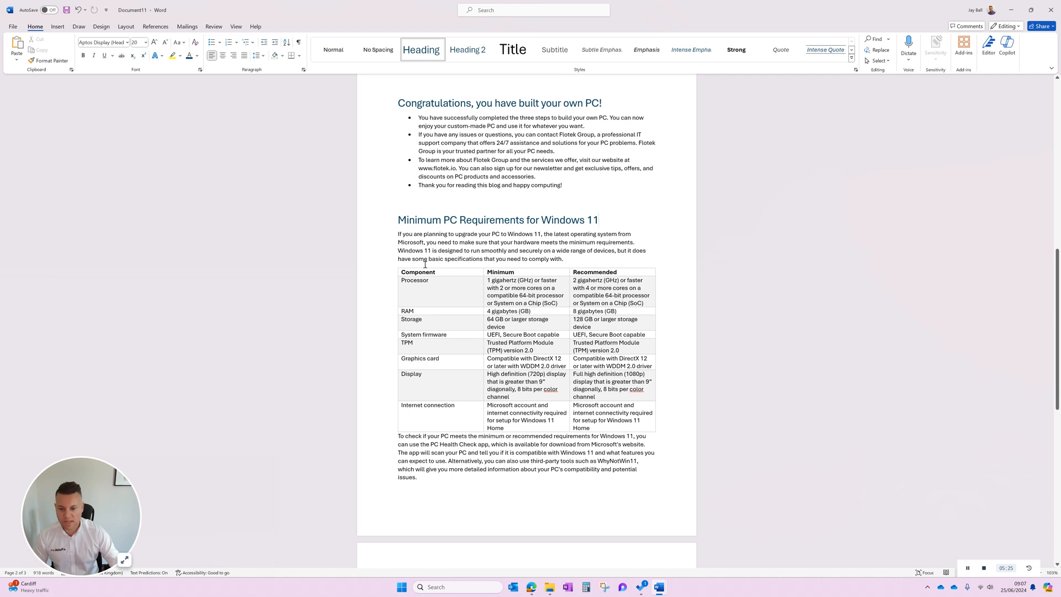
{"action": "scroll", "coordinate": [563, 238], "scroll_direction": "down", "scroll_amount": 1}
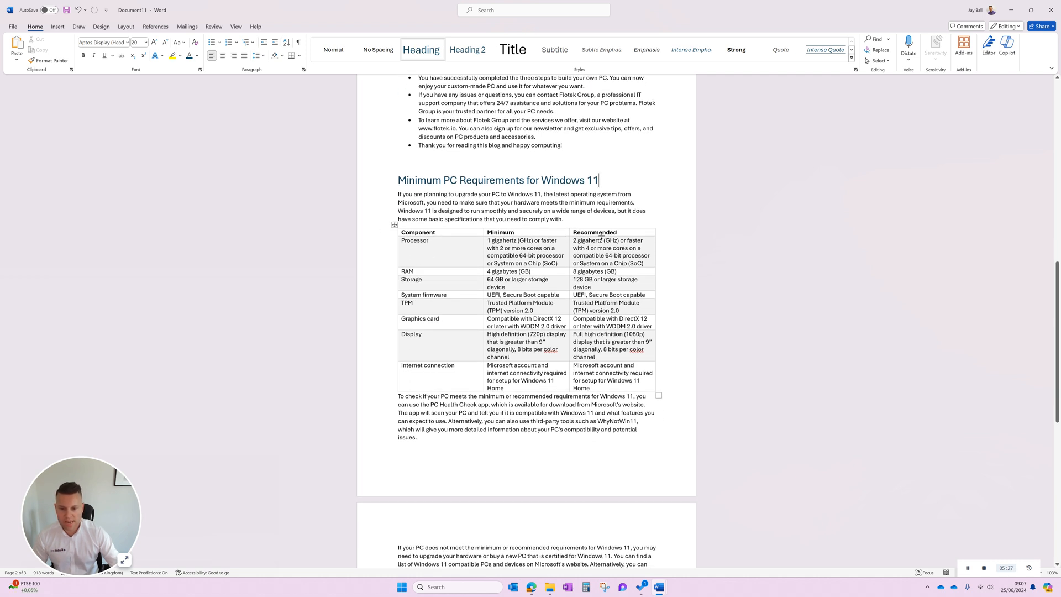
{"action": "left_click", "coordinate": [396, 233]}
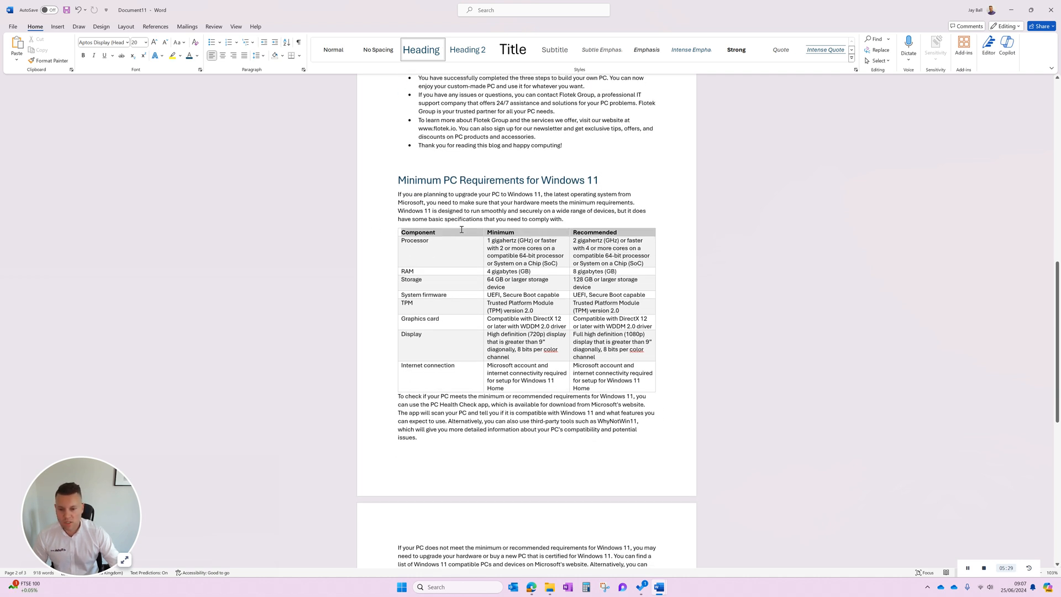
{"action": "left_click", "coordinate": [189, 56]}
{"action": "left_click", "coordinate": [509, 270]}
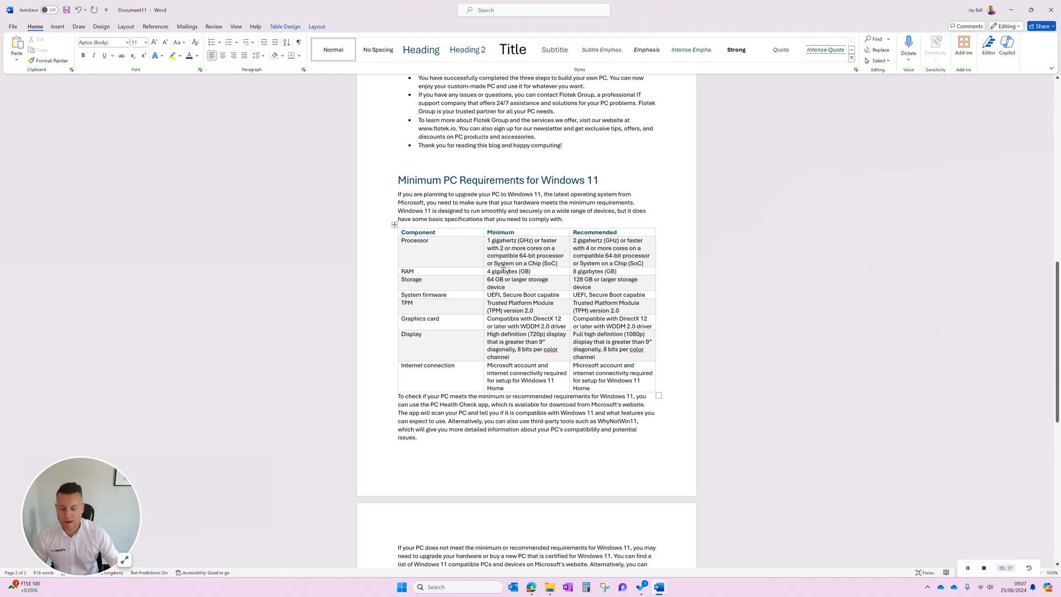
Insert an empty line between the requirements table and the paragraph starting "To check if your PC meets".
{"action": "scroll", "coordinate": [519, 265], "scroll_direction": "down", "scroll_amount": 3}
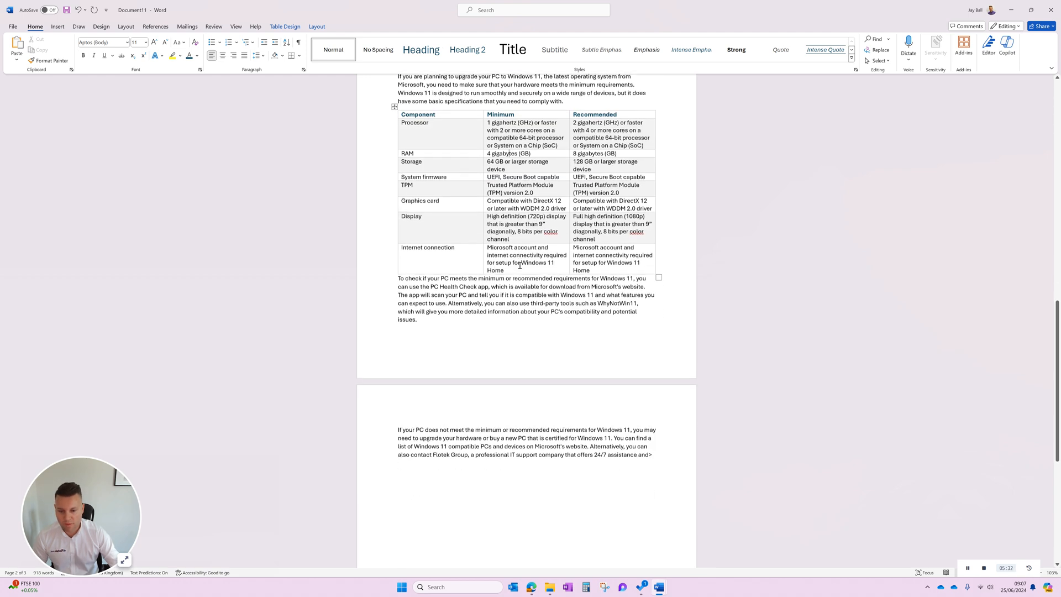
{"action": "left_click", "coordinate": [398, 278]}
{"action": "key", "text": "Return"}
Change the font colour of the title "How to Build a Computer in 3 Easy Steps" to the dark blue of the headings.
{"action": "scroll", "coordinate": [519, 301], "scroll_direction": "up", "scroll_amount": 15}
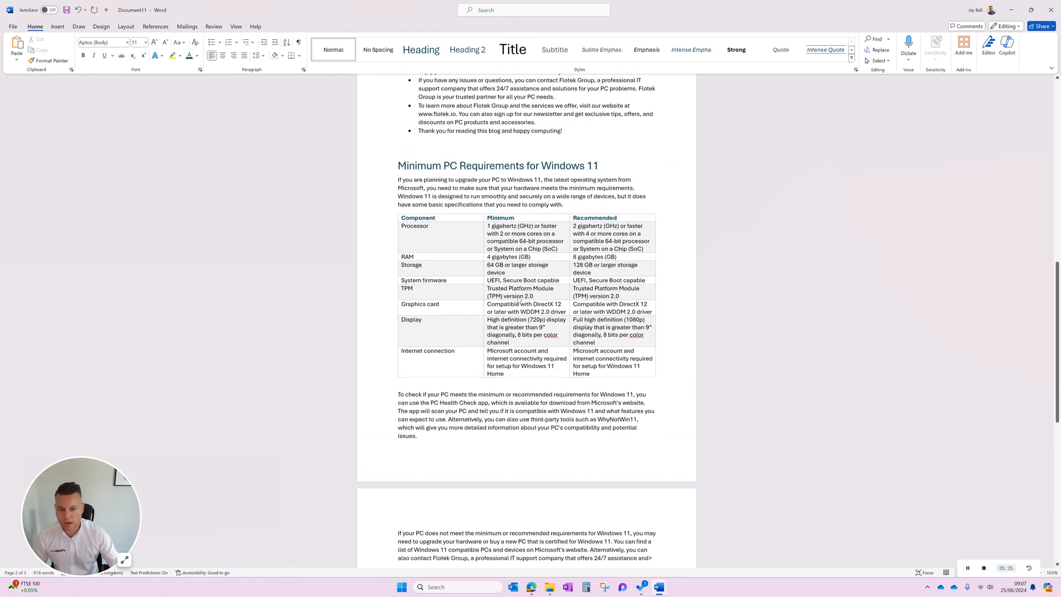
{"action": "scroll", "coordinate": [518, 300], "scroll_direction": "up", "scroll_amount": 5}
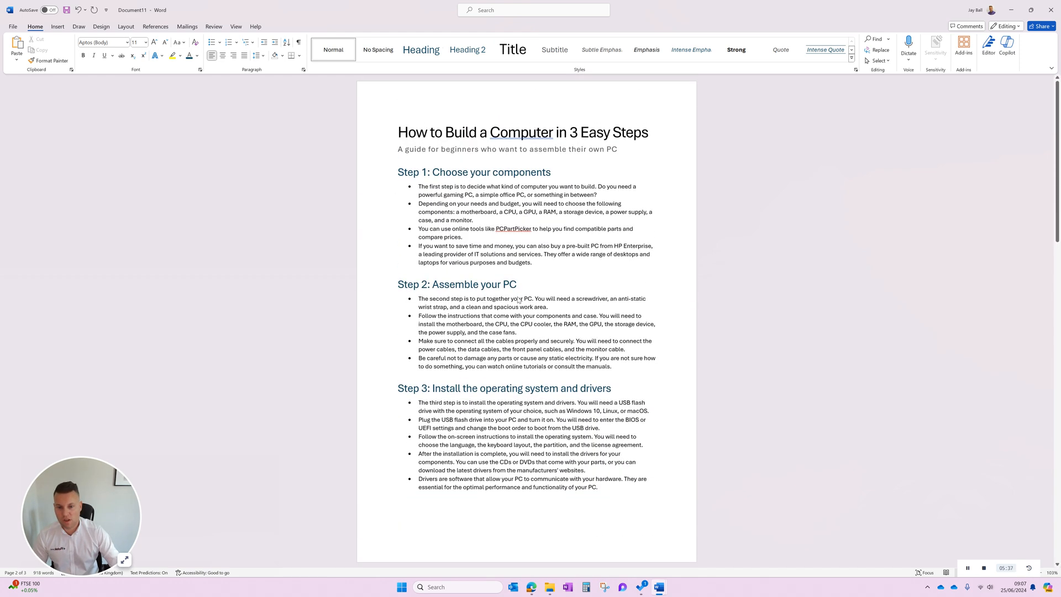
{"action": "left_click_drag", "start_coordinate": [620, 133], "coordinate": [398, 133]}
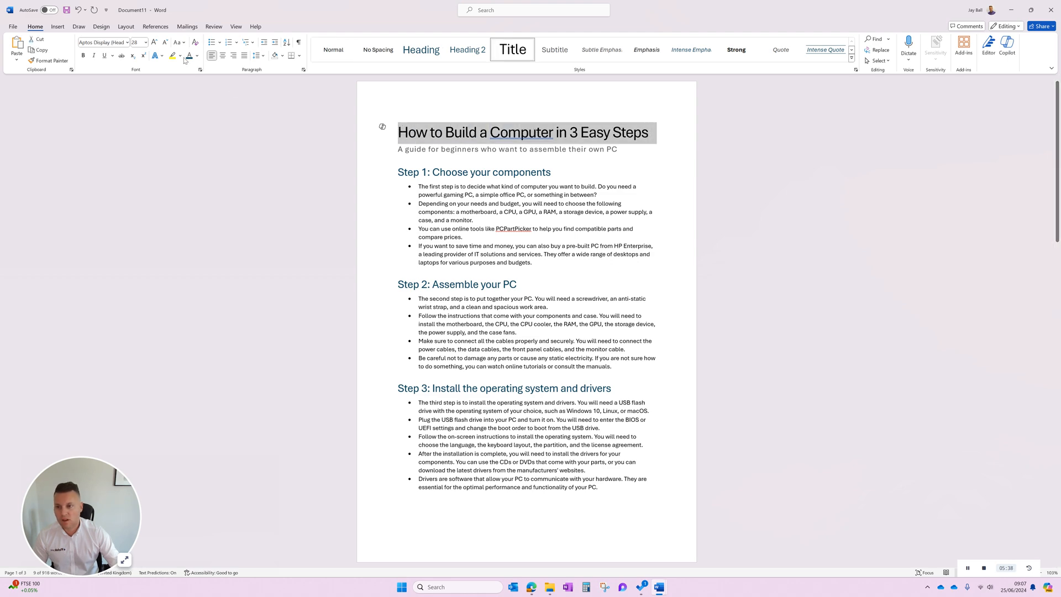
{"action": "left_click", "coordinate": [509, 188]}
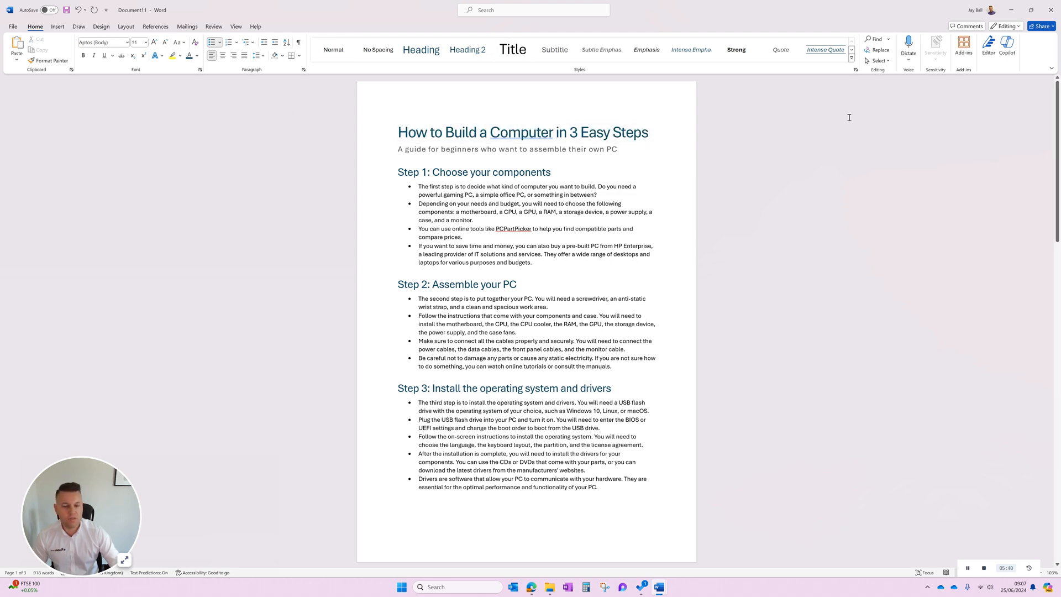
Review the finished document, open the Copilot chat pane and look through its Understand and Ask prompt suggestions.
{"action": "scroll", "coordinate": [624, 197], "scroll_direction": "down", "scroll_amount": 15}
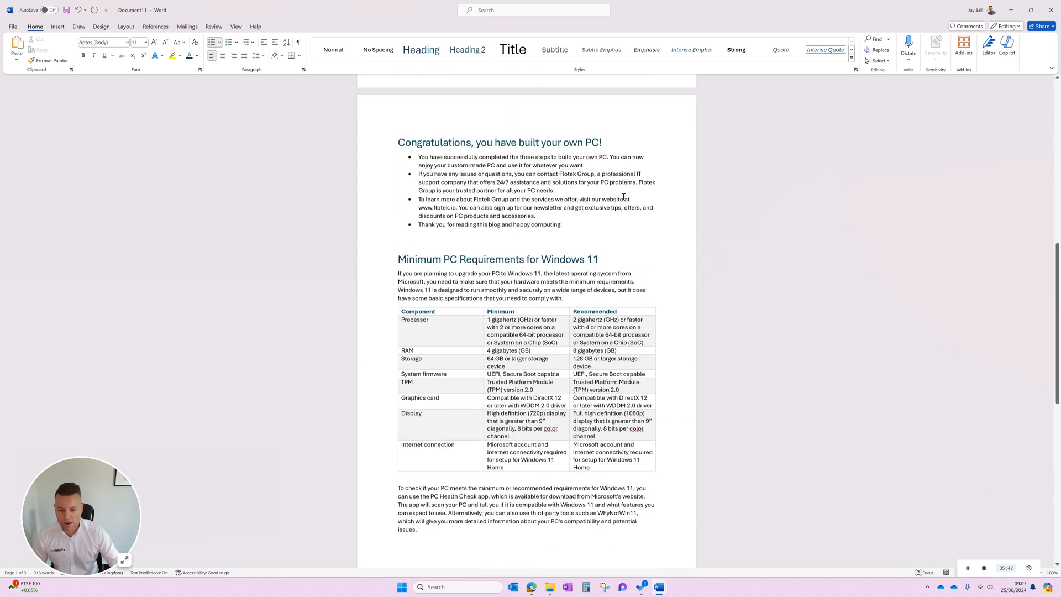
{"action": "scroll", "coordinate": [624, 197], "scroll_direction": "down", "scroll_amount": 4}
{"action": "scroll", "coordinate": [624, 197], "scroll_direction": "up", "scroll_amount": 5}
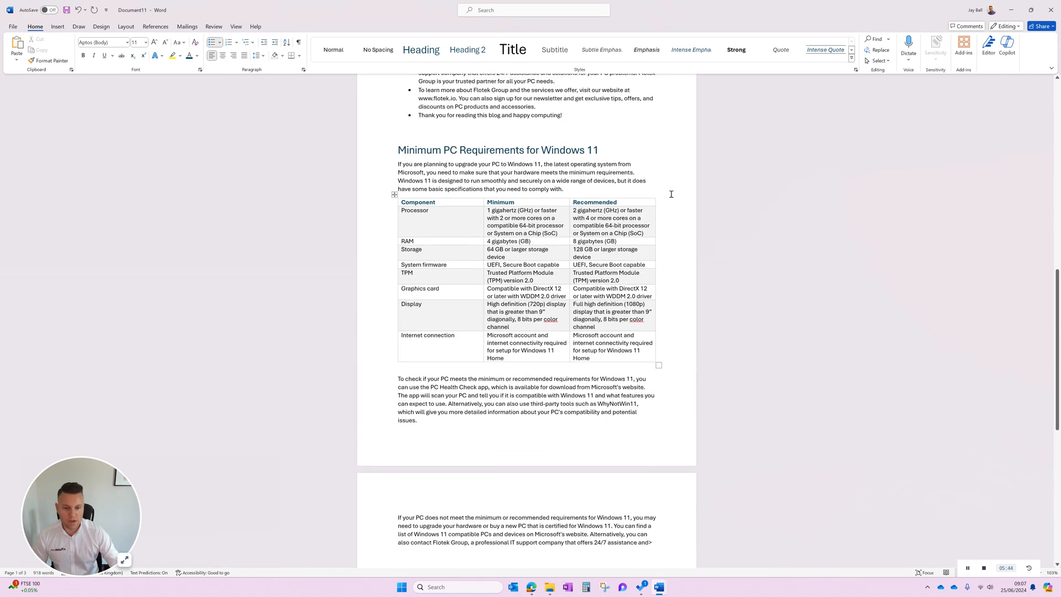
{"action": "left_click", "coordinate": [1008, 51]}
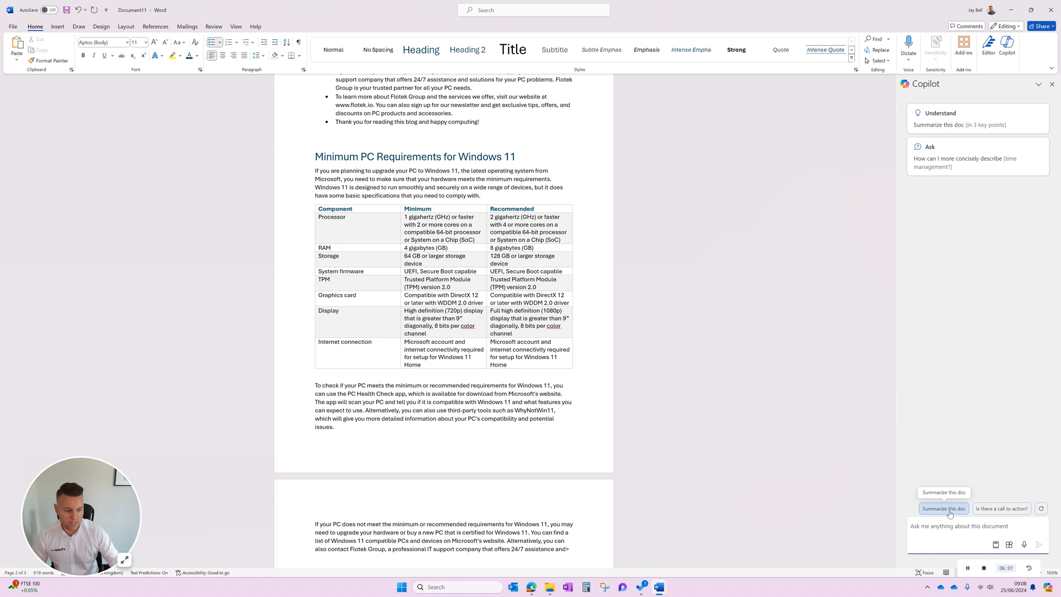
{"action": "left_click", "coordinate": [996, 547]}
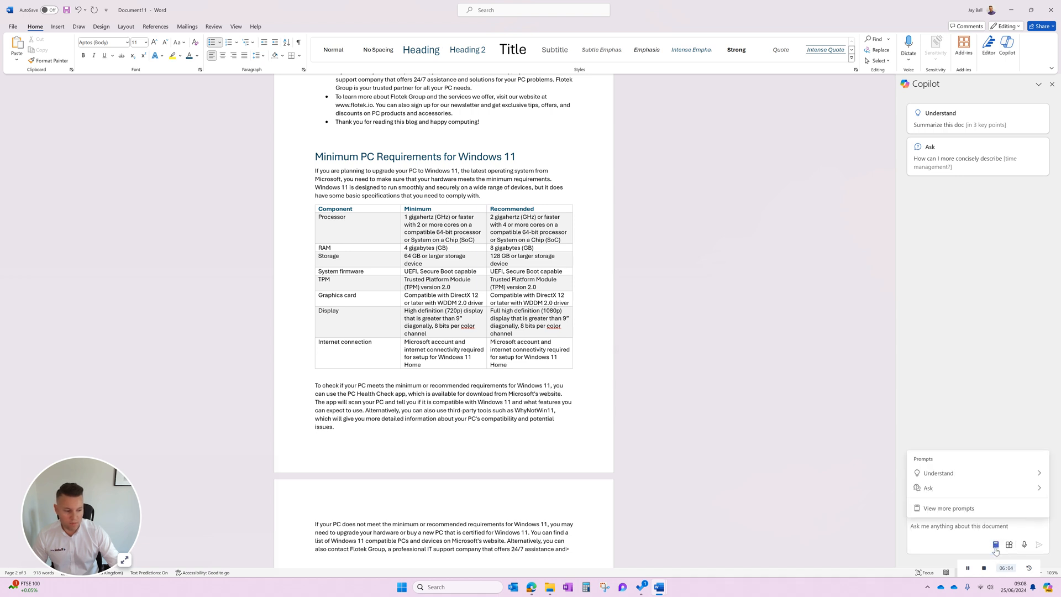
{"action": "left_click", "coordinate": [963, 473]}
{"action": "left_click", "coordinate": [915, 388]}
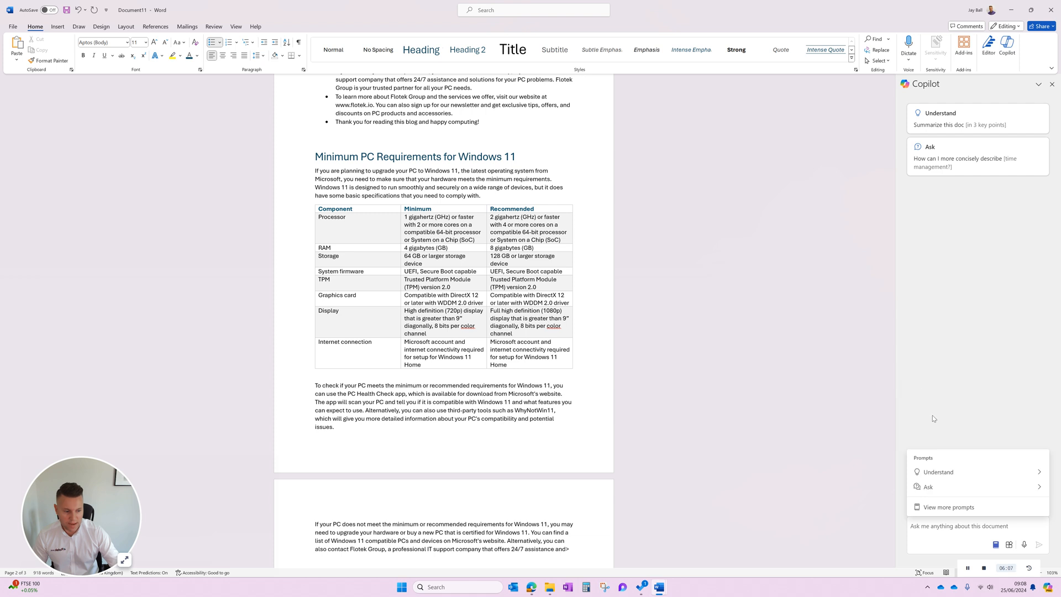
{"action": "left_click", "coordinate": [959, 489]}
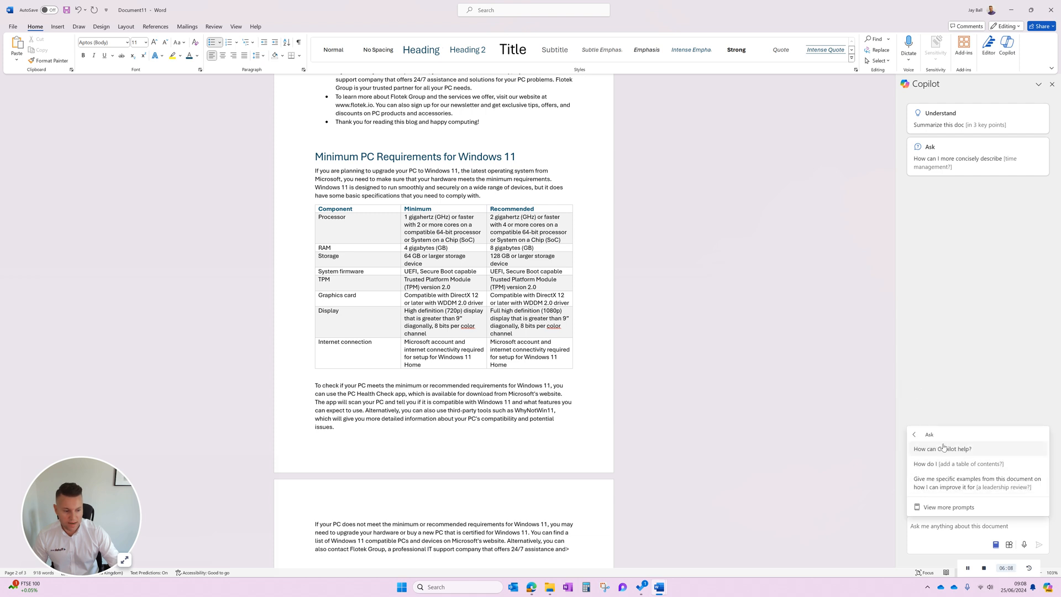
{"action": "left_click", "coordinate": [915, 436]}
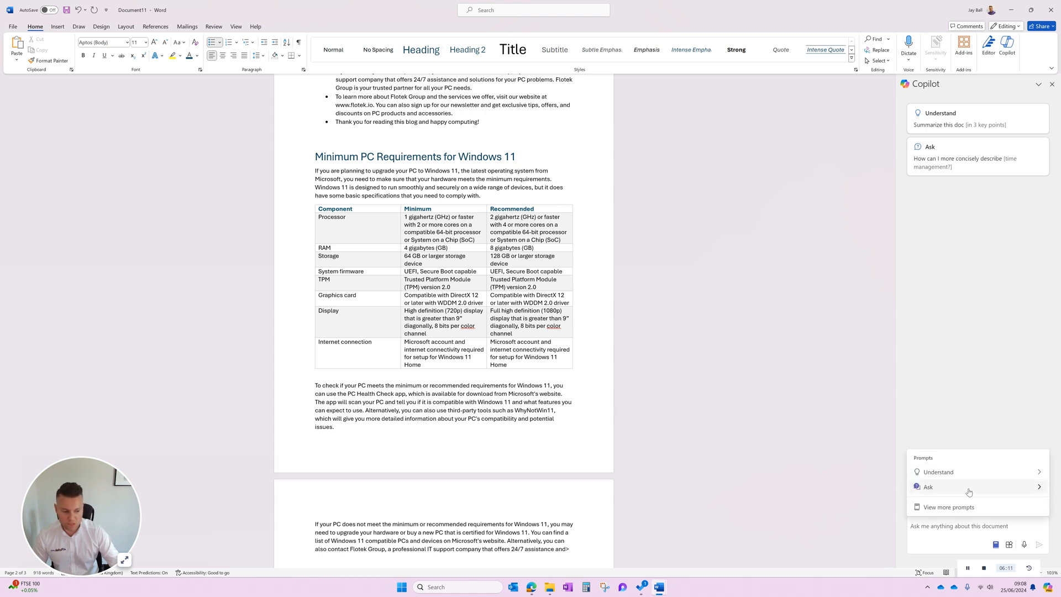
Ask Copilot to "summarise this document for me in 5 steps".
{"action": "left_click", "coordinate": [980, 528]}
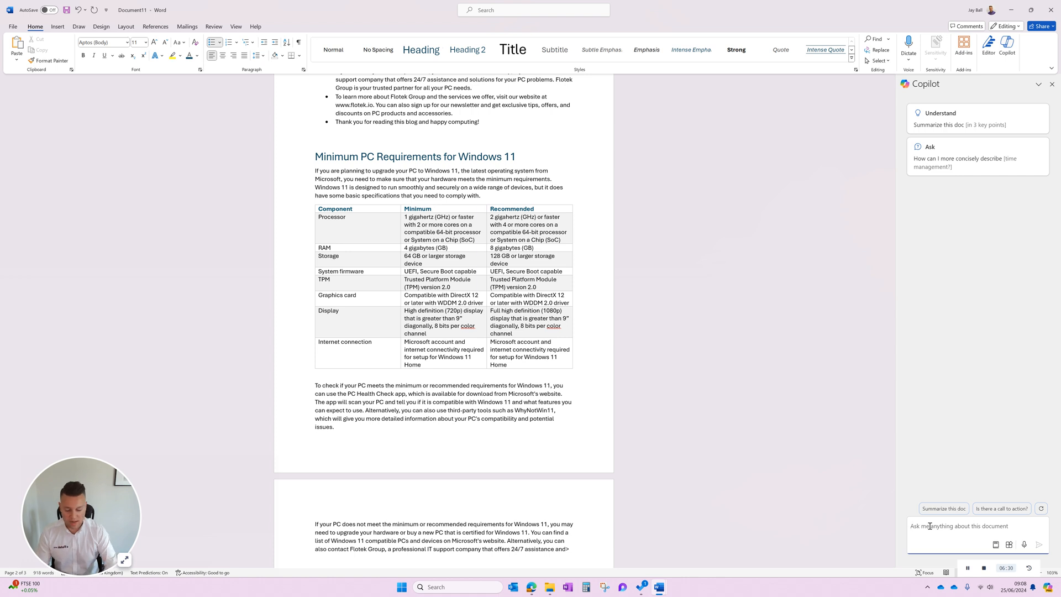
{"action": "type", "text": "summarise this do"}
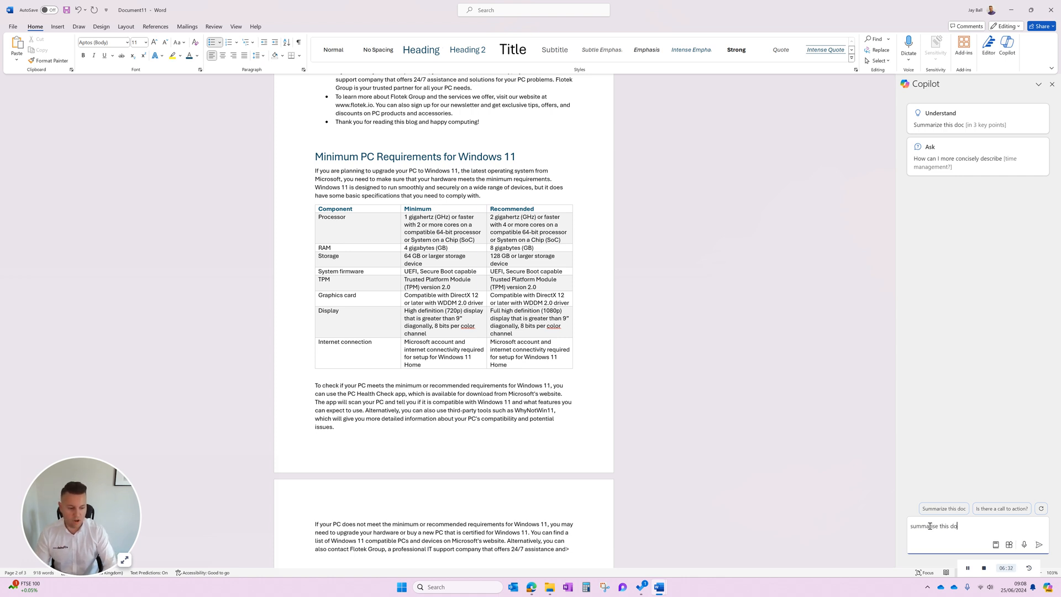
{"action": "type", "text": "cument"}
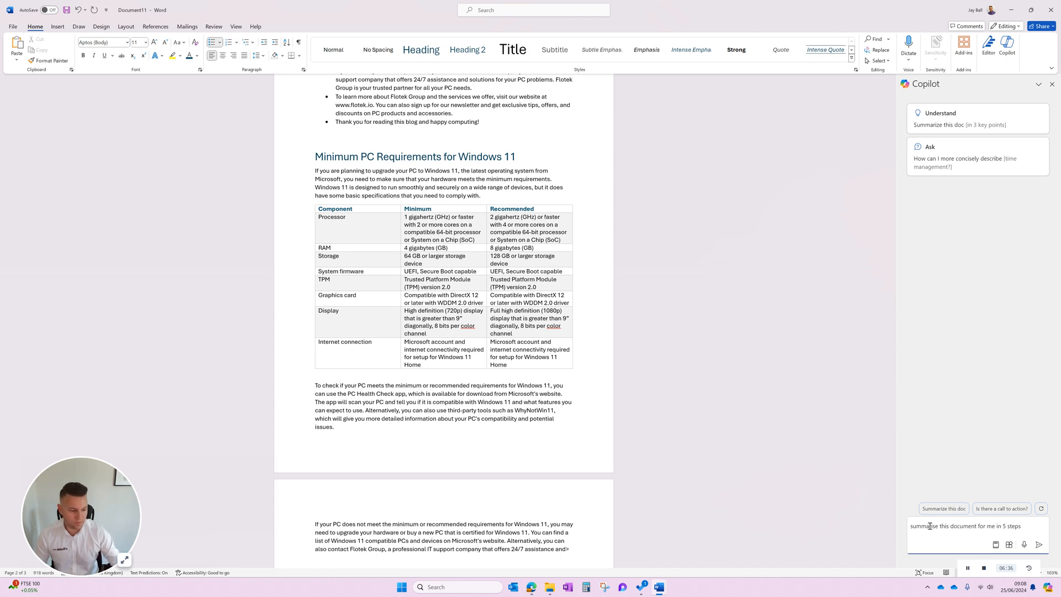
{"action": "type", "text": " for me in 5 steps"}
{"action": "left_click", "coordinate": [1039, 545]}
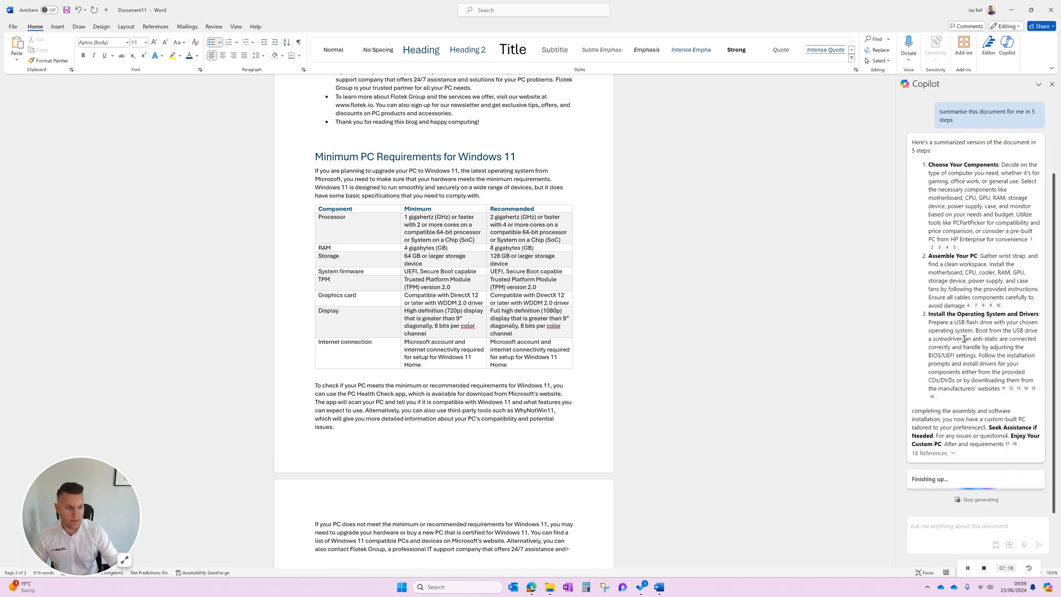
Read through Copilot's five-step summary and follow the first citation under "Seek Assistance if Needed" to its source passage in the document.
{"action": "scroll", "coordinate": [948, 265], "scroll_direction": "up", "scroll_amount": 2}
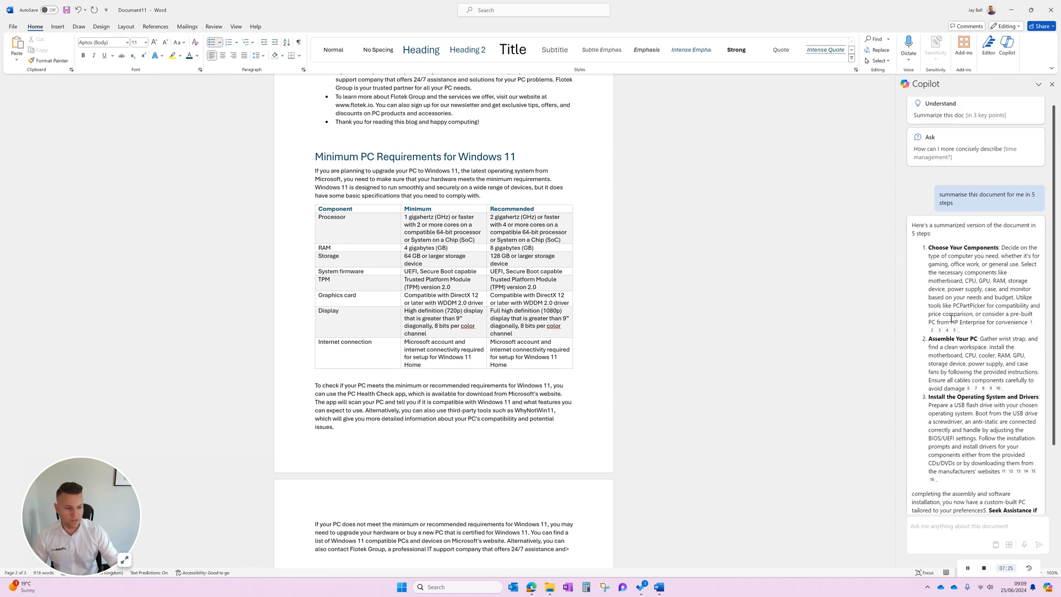
{"action": "scroll", "coordinate": [951, 319], "scroll_direction": "down", "scroll_amount": 3}
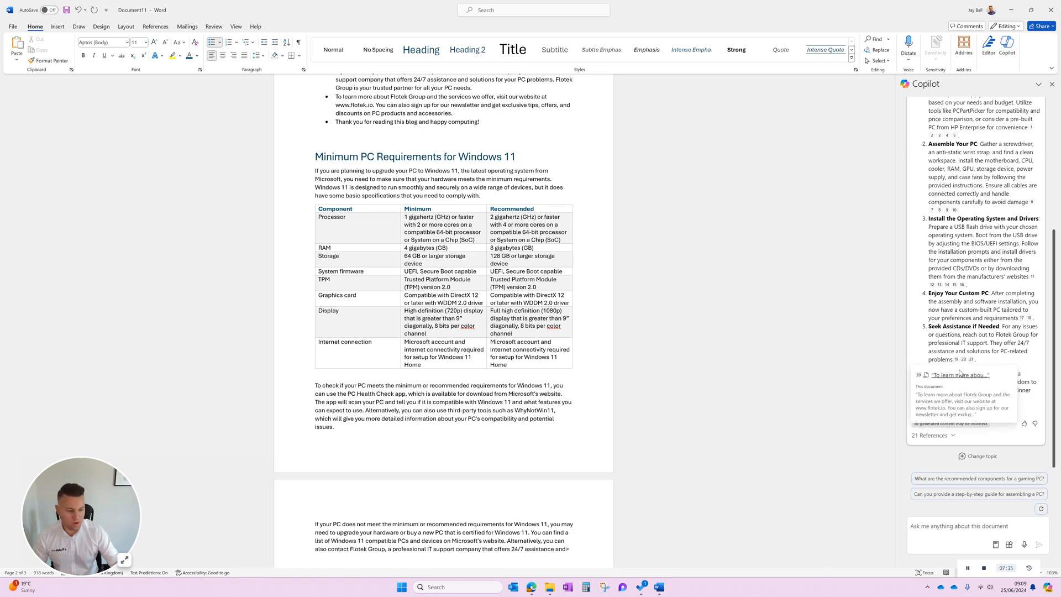
{"action": "mouse_move", "coordinate": [957, 360]}
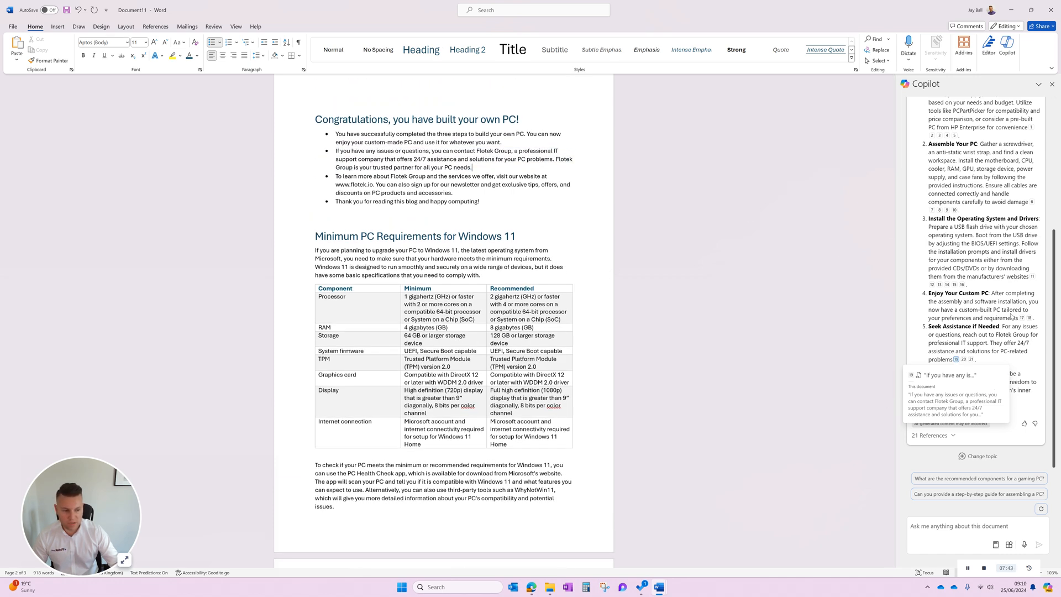
{"action": "scroll", "coordinate": [1016, 351], "scroll_direction": "up", "scroll_amount": 4}
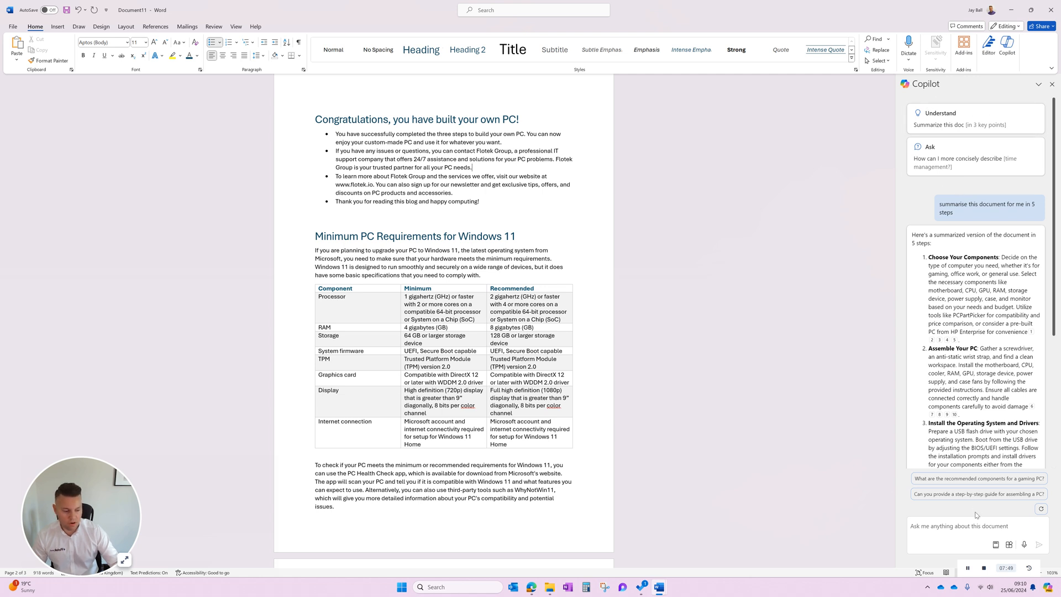
Look through Copilot's Understand prompt suggestions and return to the list of prompt categories.
{"action": "left_click", "coordinate": [996, 544]}
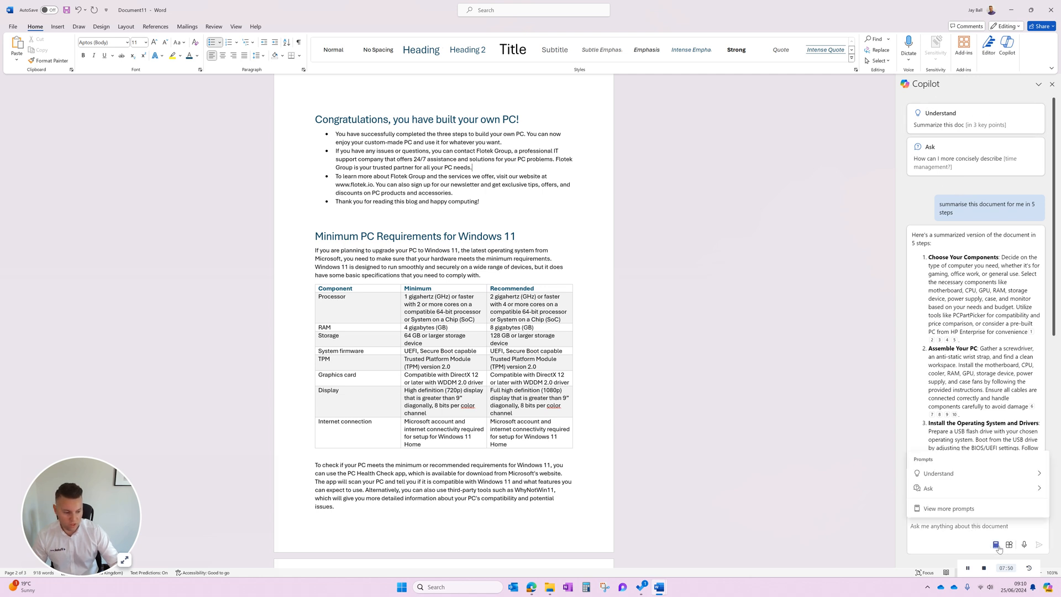
{"action": "left_click", "coordinate": [973, 476]}
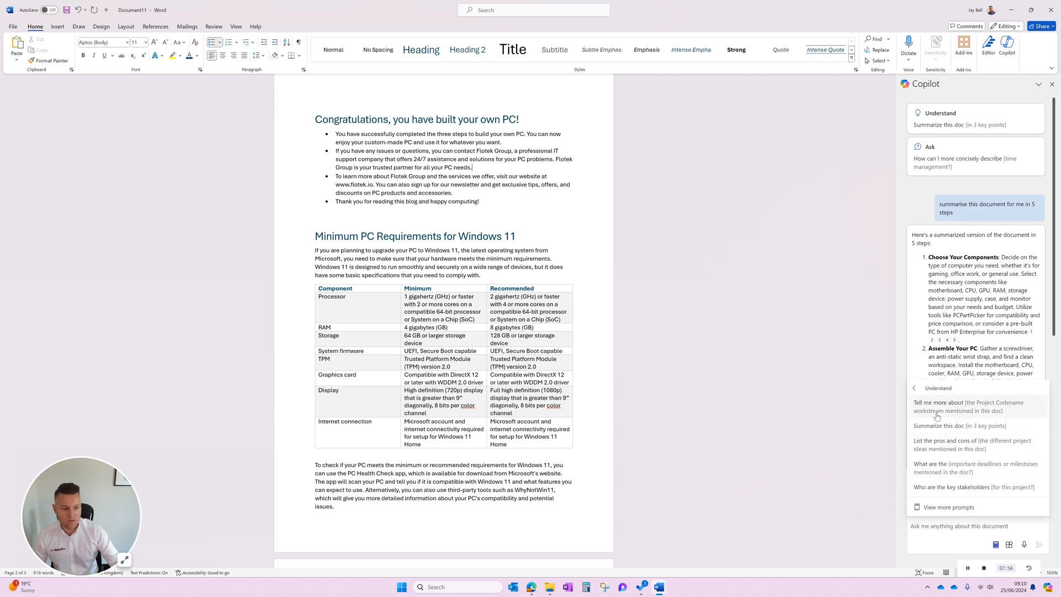
{"action": "left_click", "coordinate": [919, 391]}
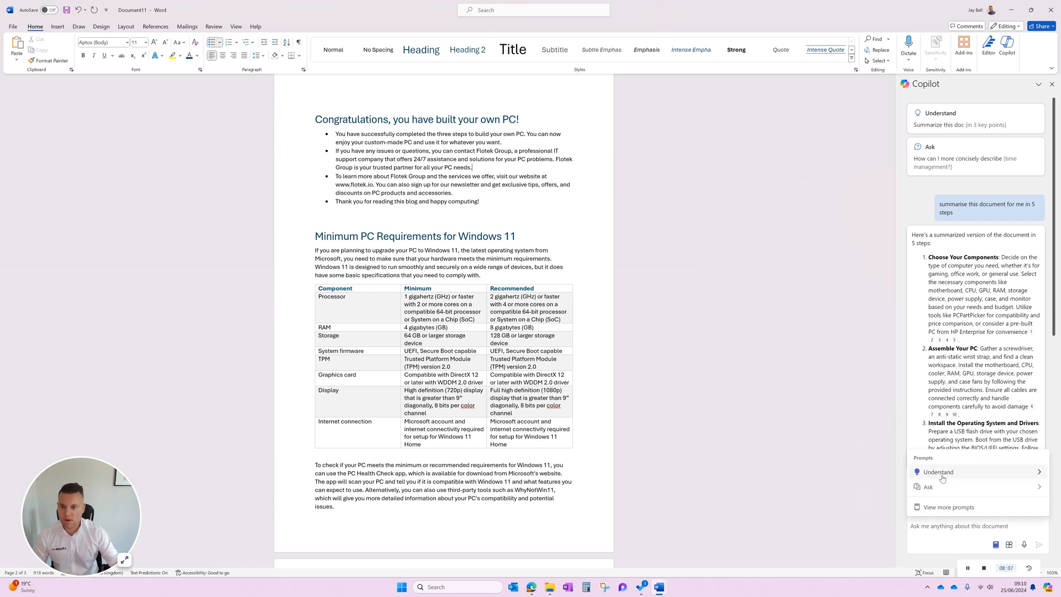
{"action": "left_click", "coordinate": [984, 569]}
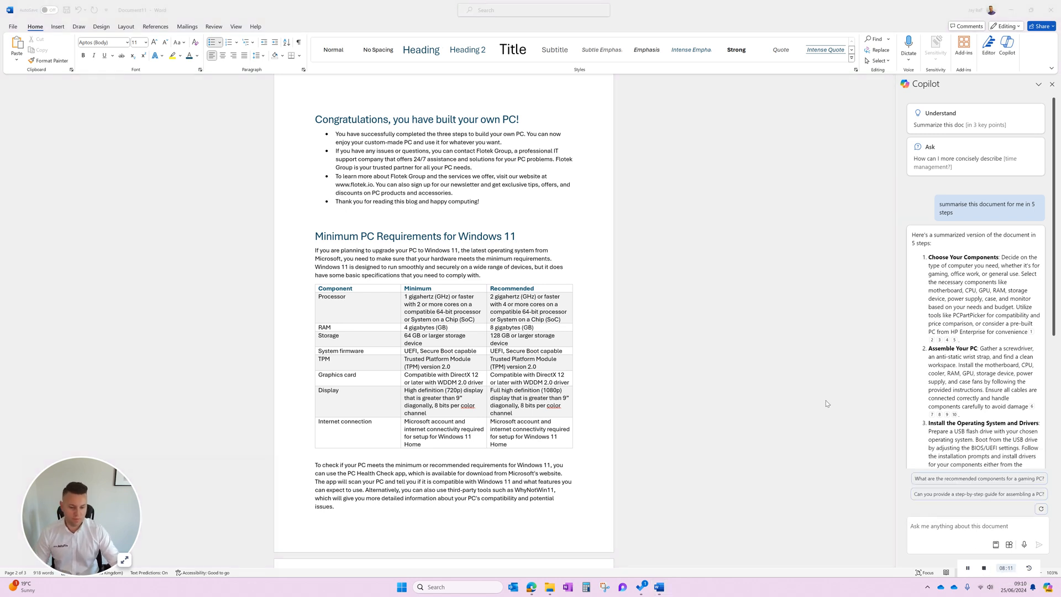